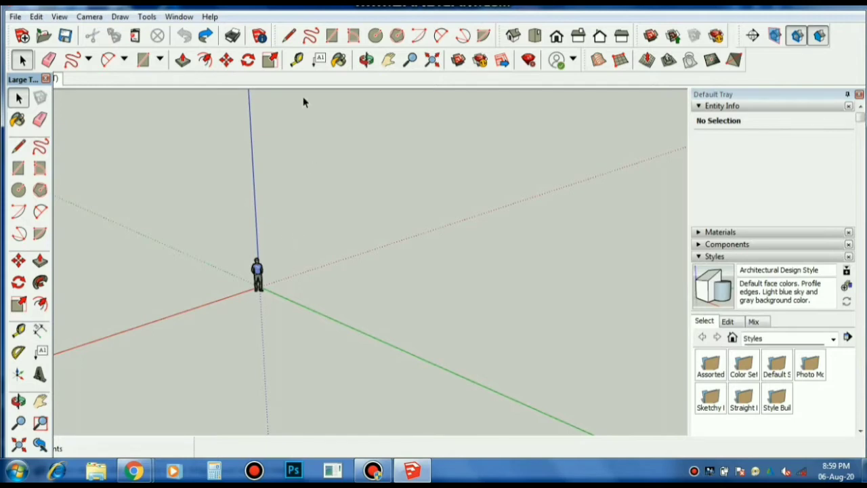
pyautogui.click(161, 60)
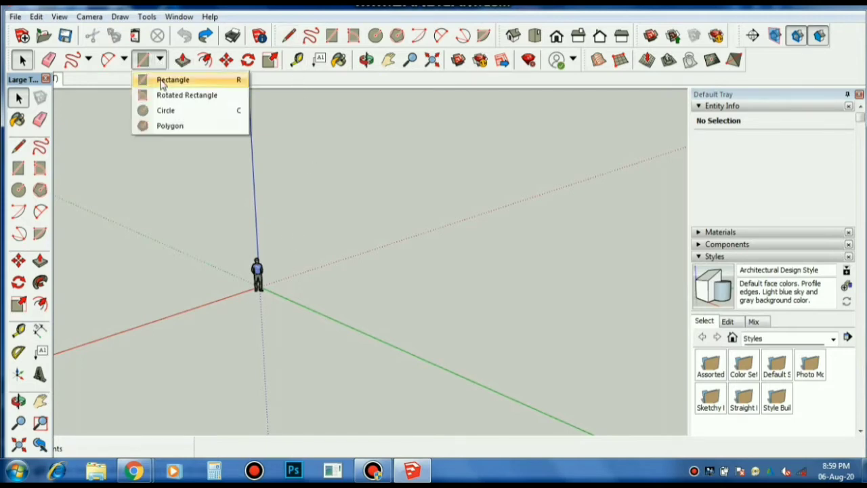
pyautogui.click(161, 81)
pyautogui.scroll(3, 287, 278)
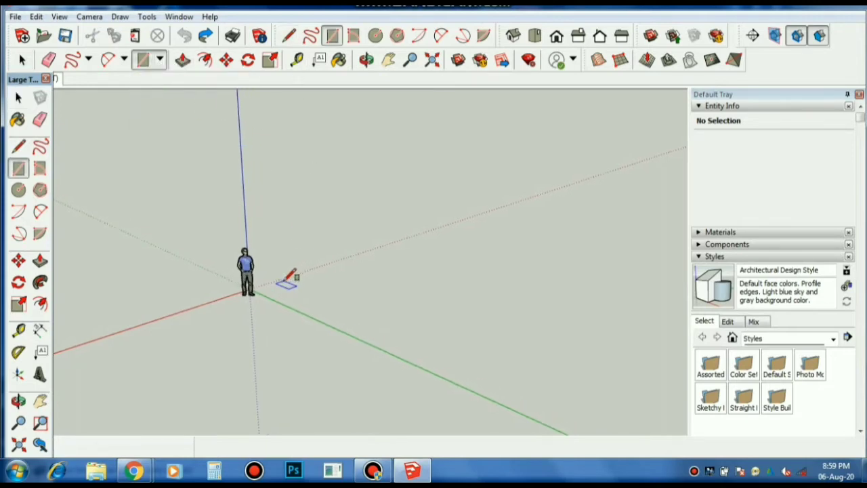
pyautogui.press('space')
# Delete the human scale figure standing at the origin
pyautogui.click(224, 263)
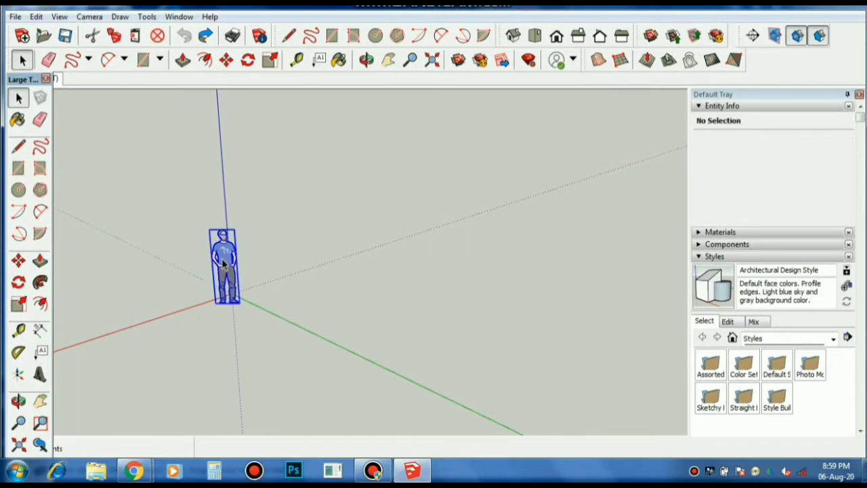
pyautogui.rightClick(224, 263)
pyautogui.click(253, 145)
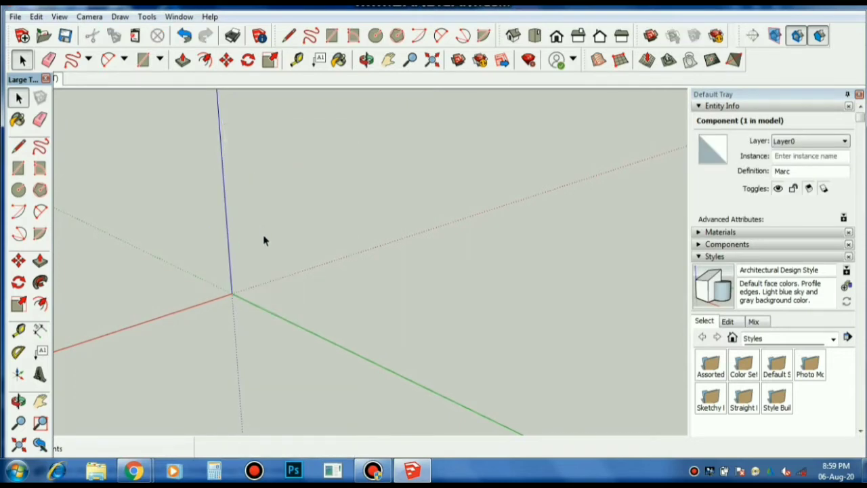
# Draw a ground rectangle from the origin, about 16' 11" by 12' 9", beside the green axis
pyautogui.press('r')
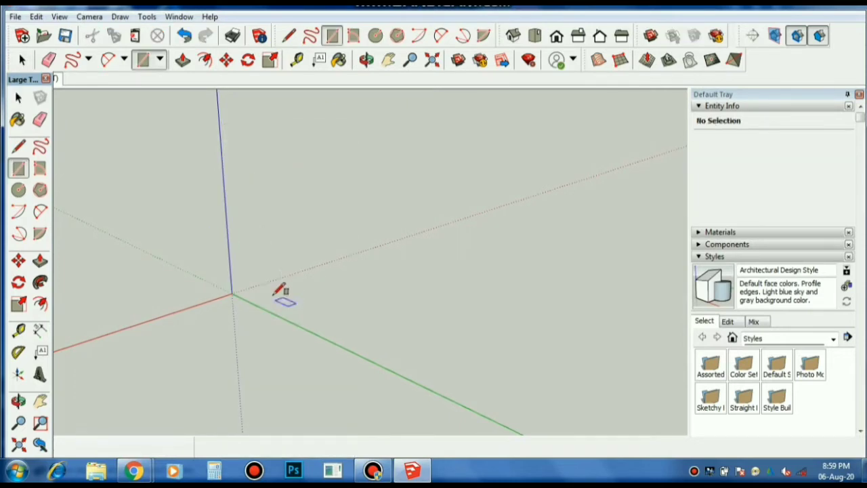
pyautogui.click(231, 294)
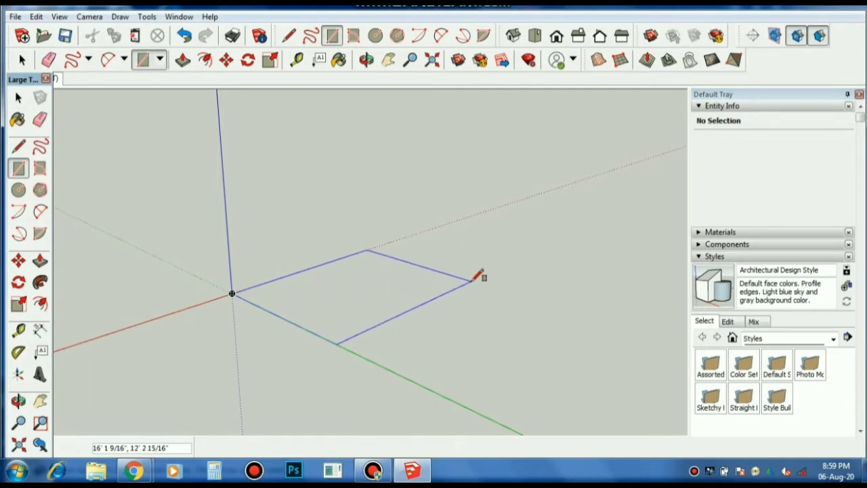
pyautogui.click(480, 281)
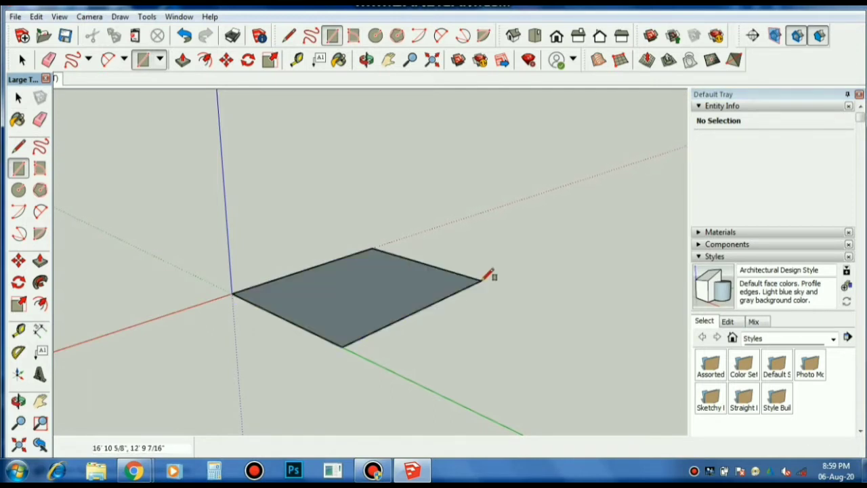
pyautogui.press('space')
# Offset the rectangle's outline inward by 9" to form the wall thickness
pyautogui.scroll(3, 318, 347)
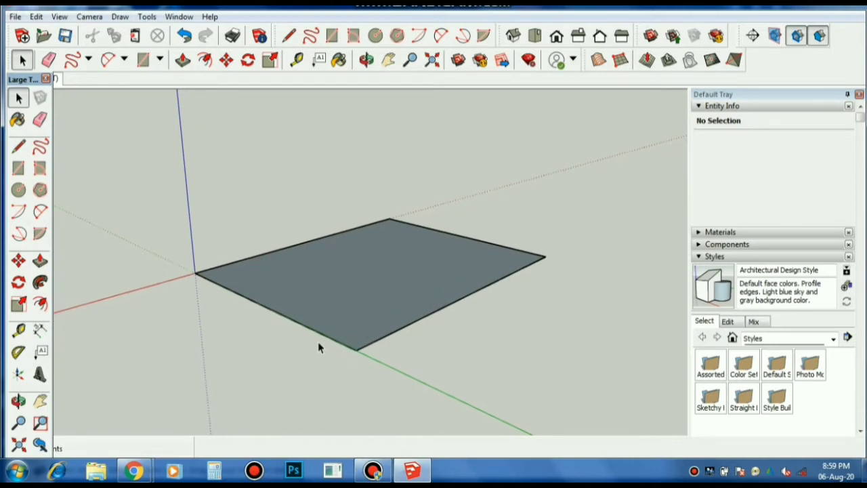
pyautogui.click(205, 59)
pyautogui.click(385, 313)
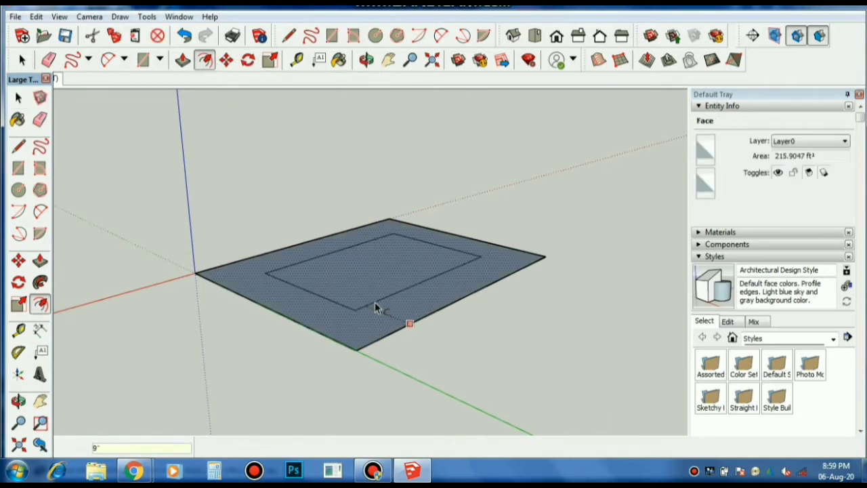
pyautogui.press('Return')
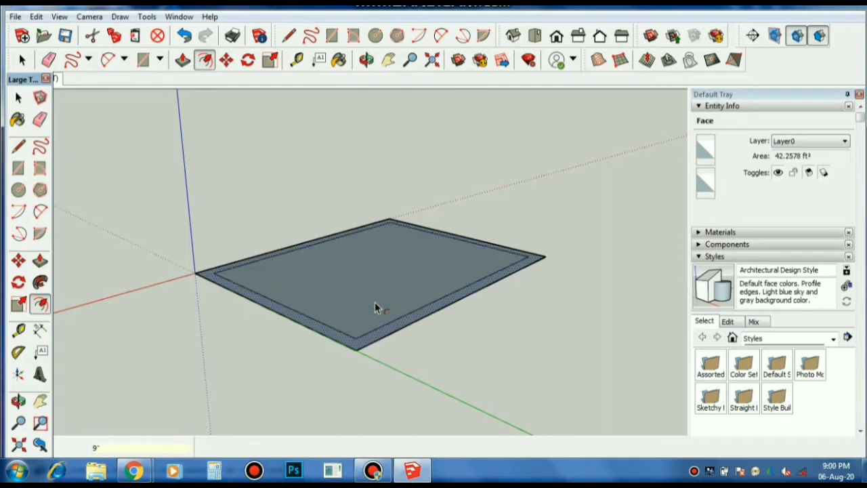
# Push/Pull the border face between the two outlines up 7' to raise the walls
pyautogui.click(182, 59)
pyautogui.click(397, 333)
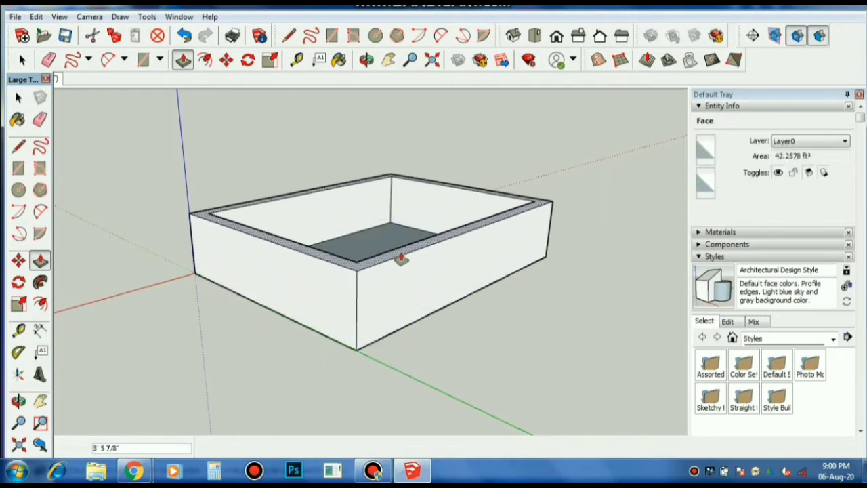
pyautogui.write("7'")
pyautogui.press('Return')
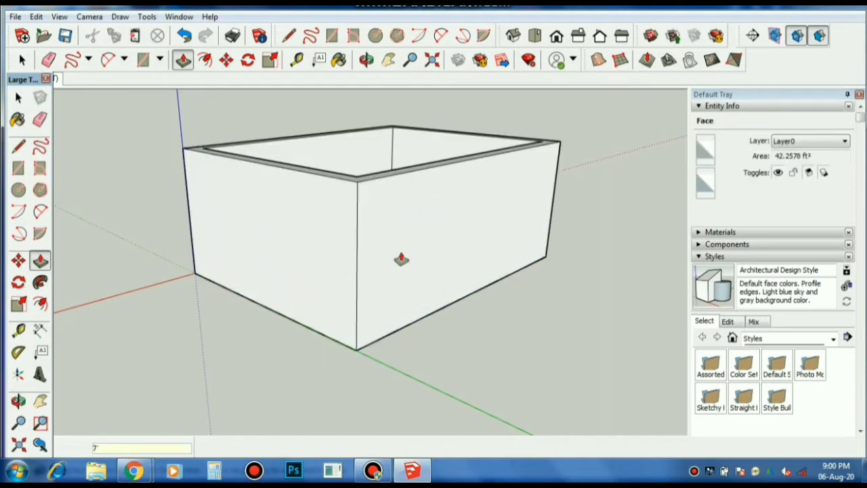
pyautogui.press('space')
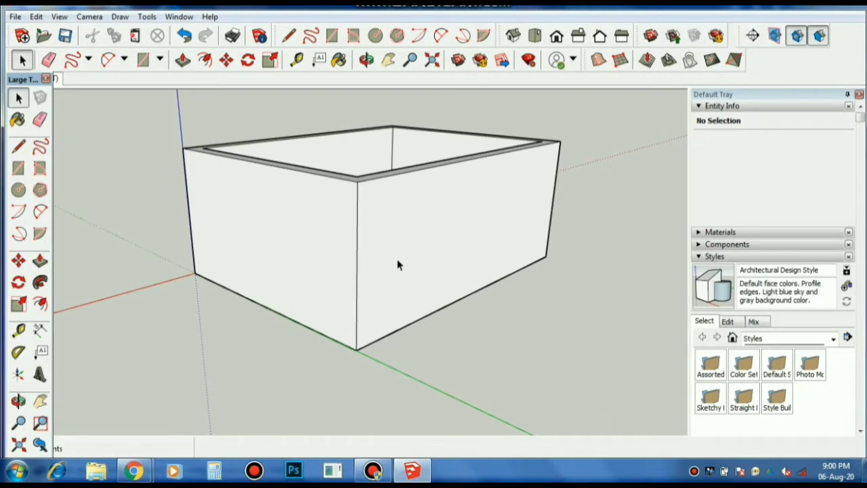
# Show the model in Front view and import the image abstract-golden-paint-texture from the Desktop as a texture
pyautogui.scroll(-2, 381, 298)
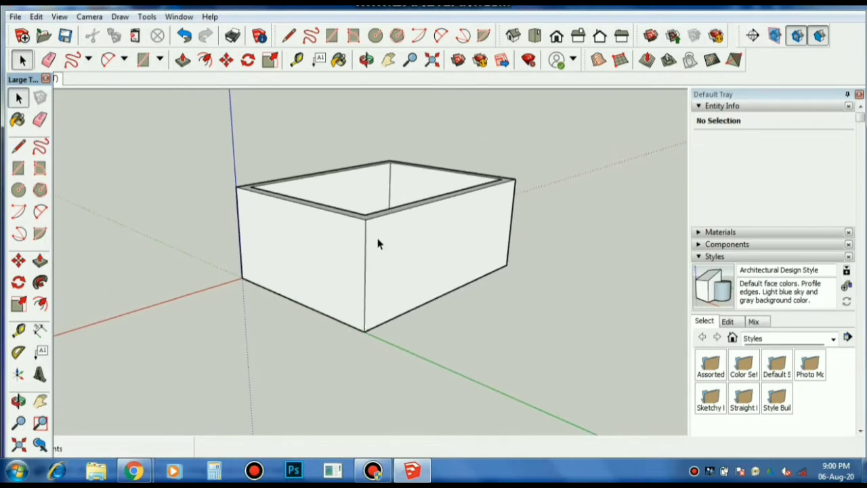
pyautogui.scroll(1, 399, 163)
pyautogui.click(368, 61)
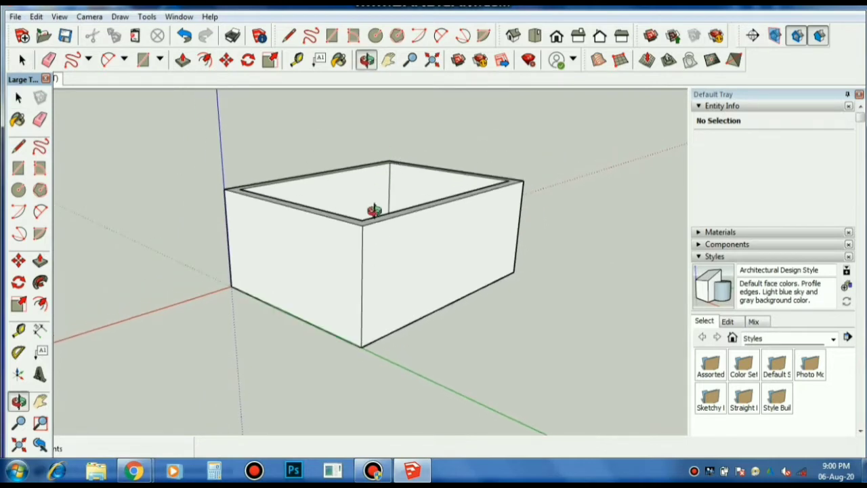
pyautogui.moveTo(374, 210); pyautogui.dragTo(548, 146)
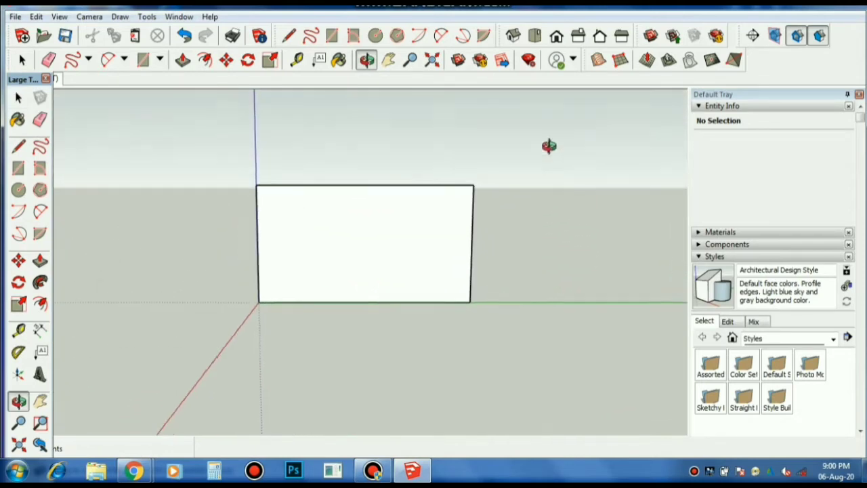
pyautogui.click(556, 36)
pyautogui.scroll(2, 425, 296)
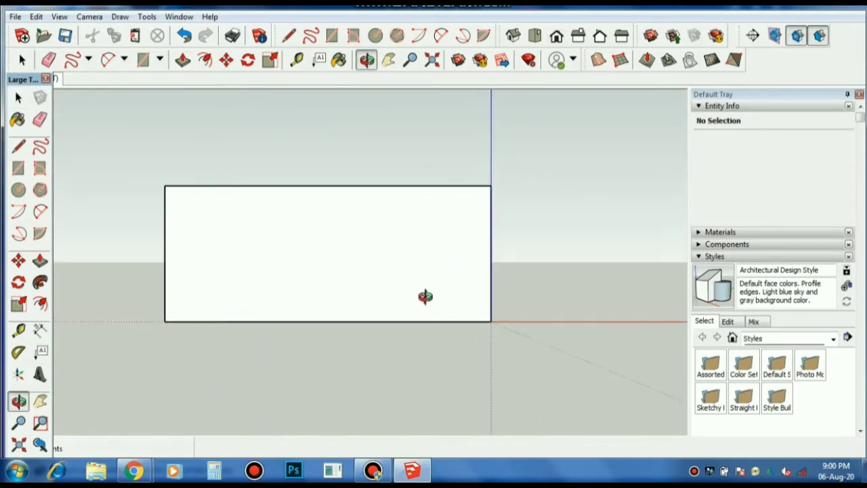
pyautogui.scroll(1, 425, 296)
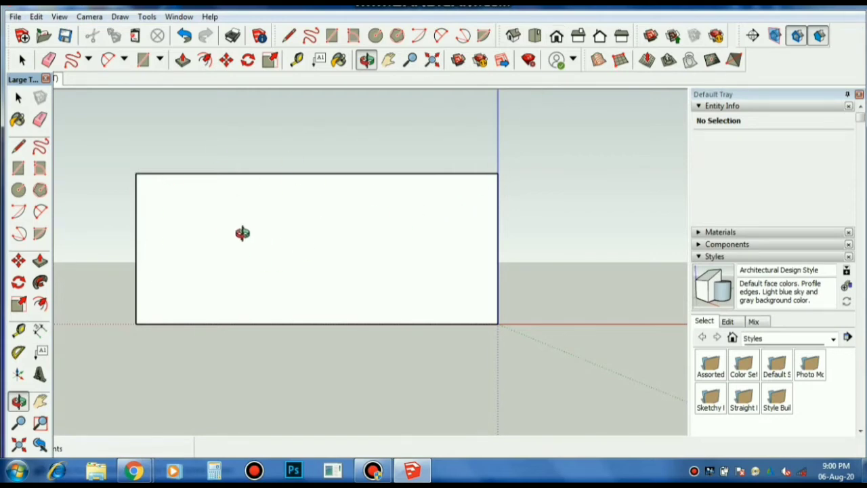
pyautogui.click(15, 16)
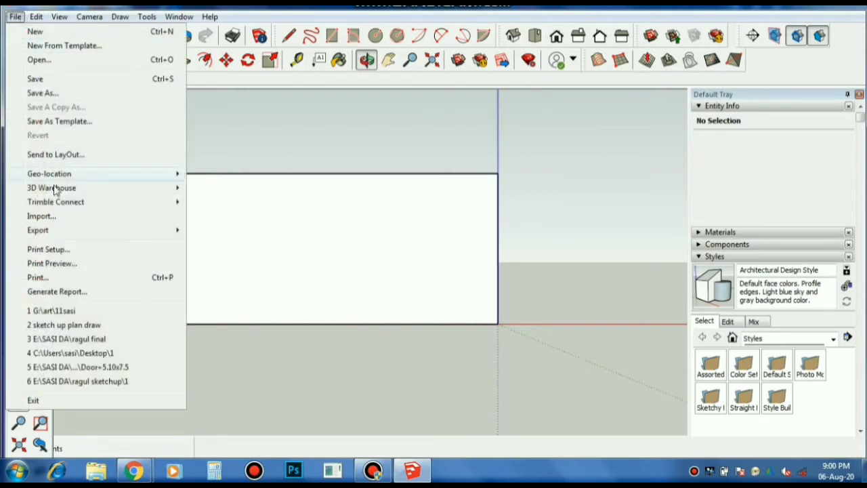
pyautogui.click(42, 216)
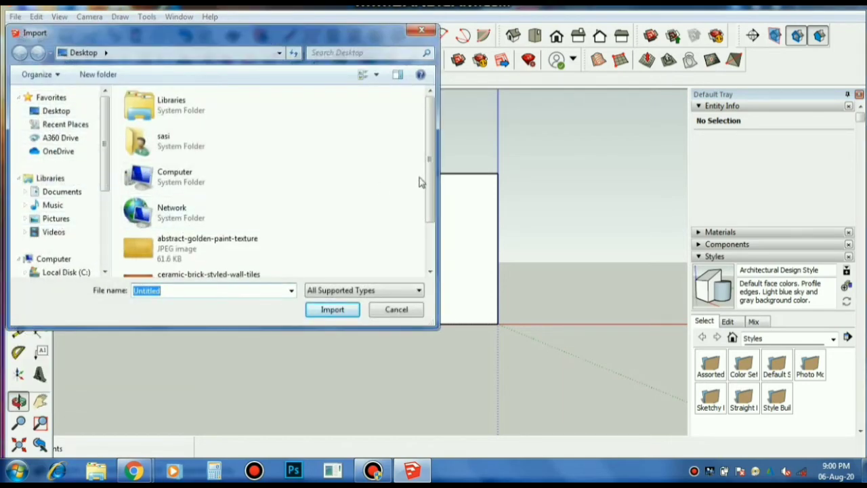
pyautogui.moveTo(430, 180); pyautogui.dragTo(430, 215)
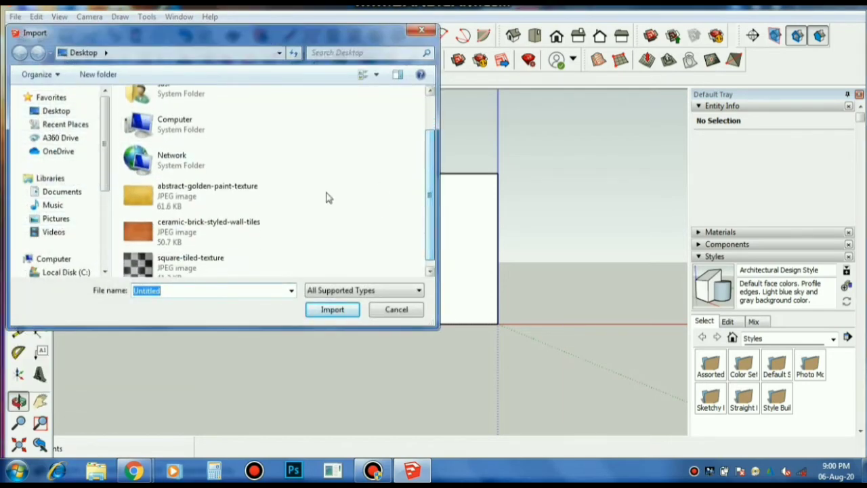
pyautogui.click(254, 195)
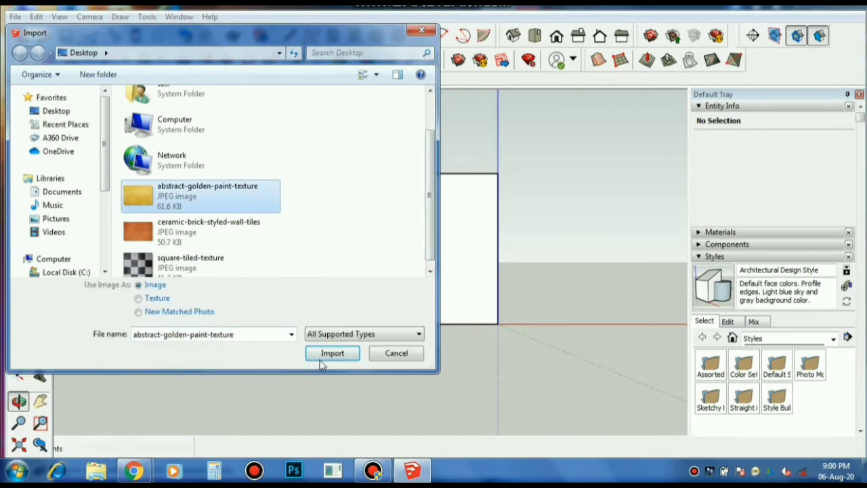
pyautogui.click(138, 298)
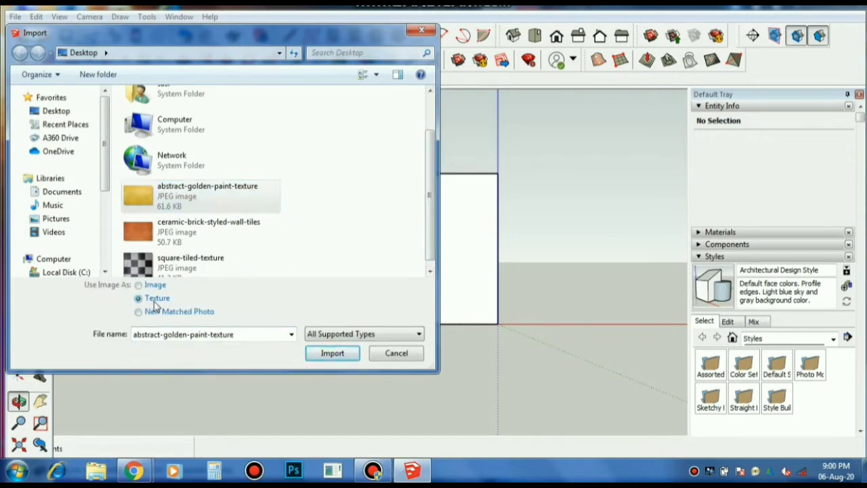
pyautogui.click(329, 353)
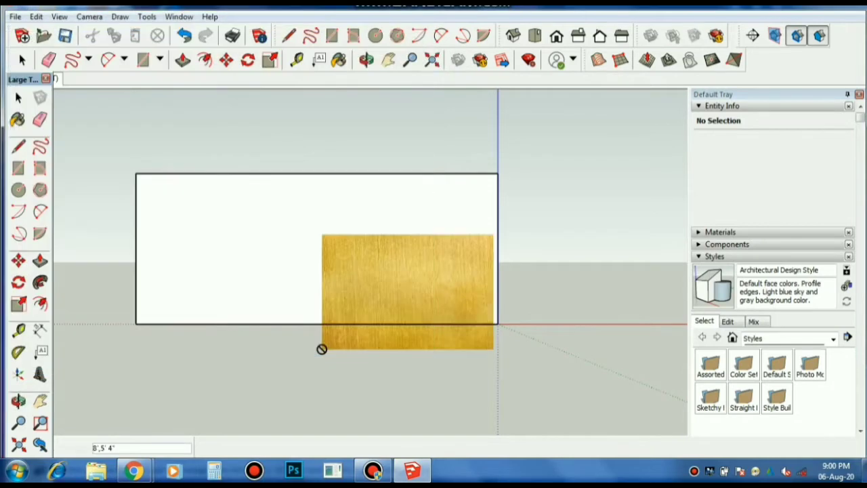
# Apply the golden texture to the front wall from its lower-left corner, with a tile about 9' 6" wide
pyautogui.click(136, 323)
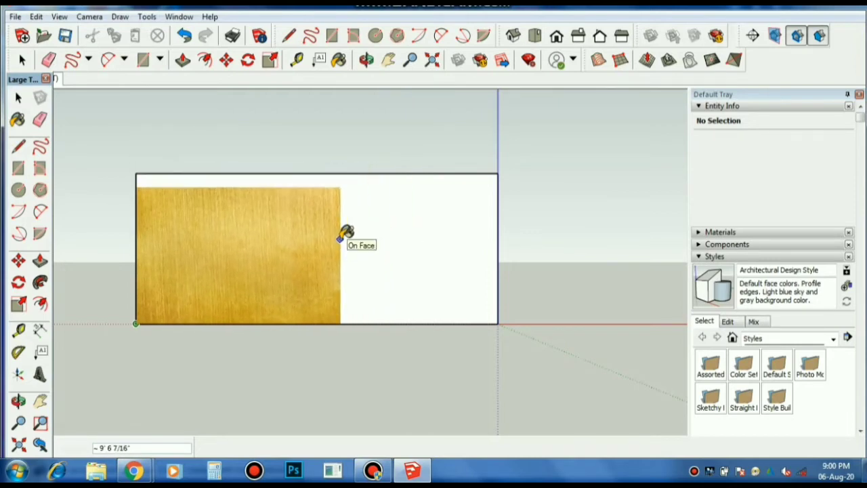
pyautogui.click(346, 239)
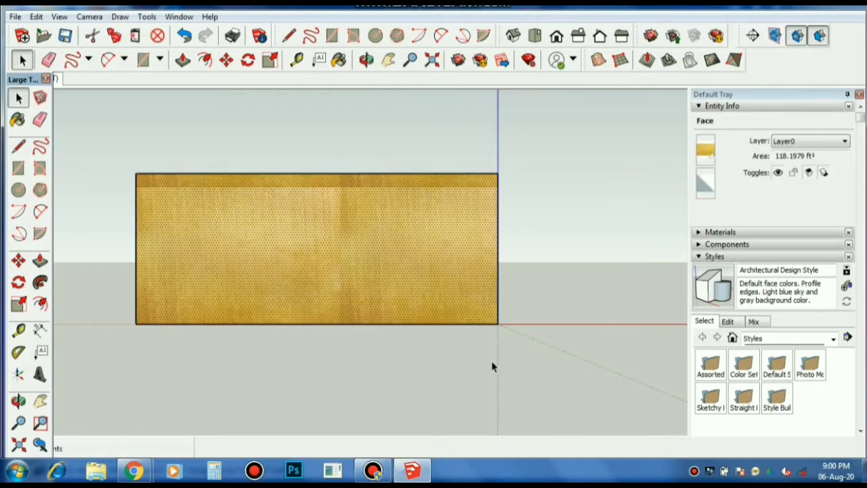
pyautogui.click(545, 285)
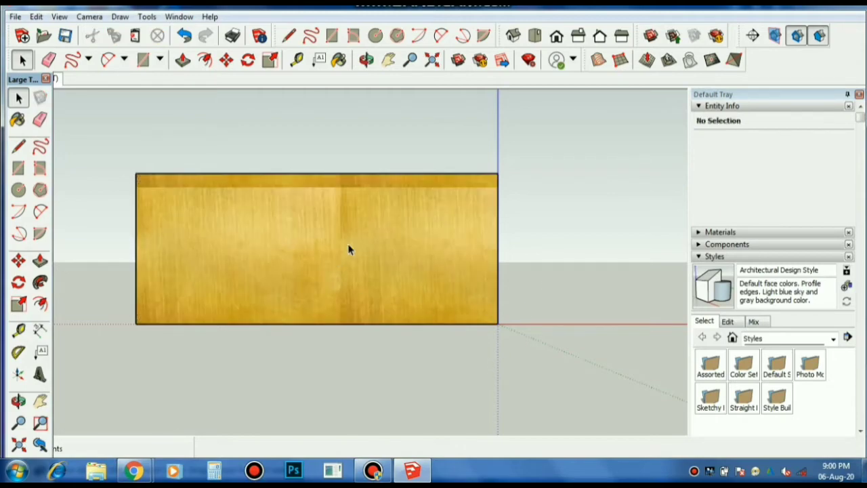
# Face the untextured side wall next to the golden one and import ceramic-brick-styled-wall-tiles from the Desktop as a texture
pyautogui.scroll(5, 400, 271)
pyautogui.scroll(-5, 400, 271)
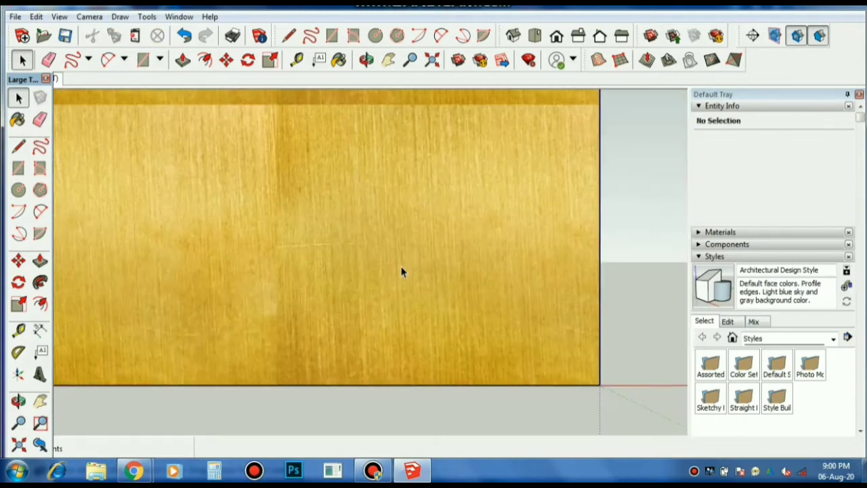
pyautogui.click(366, 60)
pyautogui.moveTo(369, 217); pyautogui.dragTo(449, 296)
pyautogui.scroll(3, 423, 276)
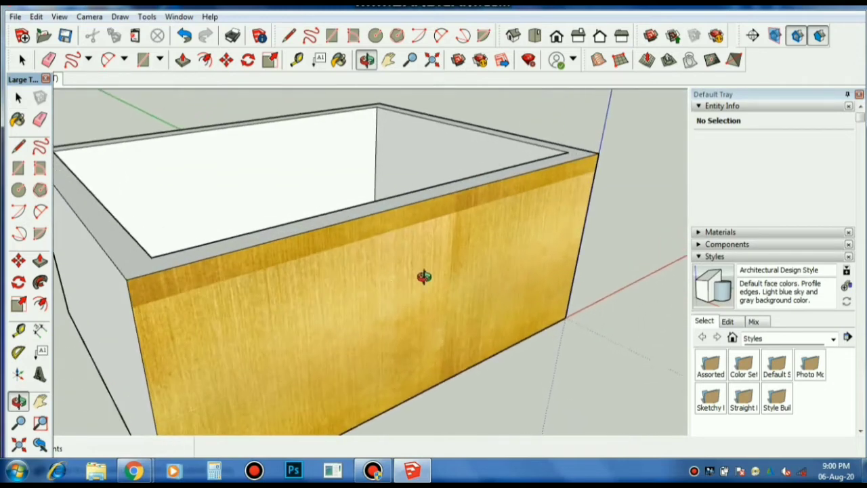
pyautogui.scroll(-4, 464, 256)
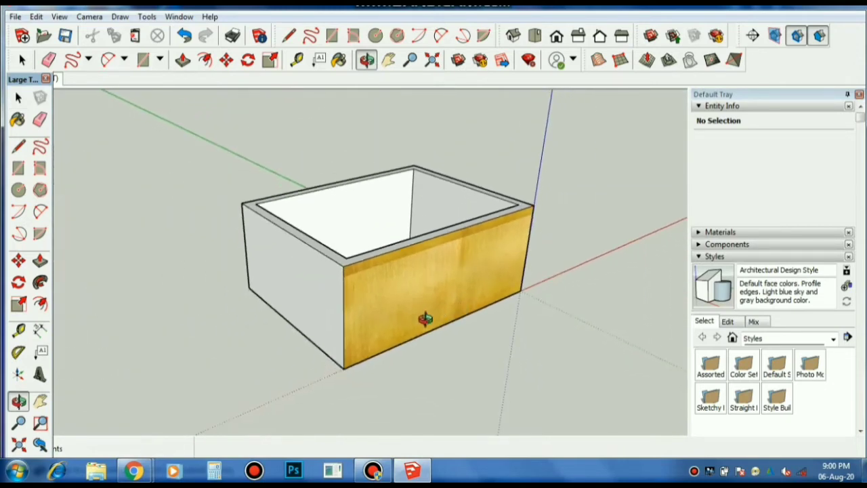
pyautogui.moveTo(425, 318); pyautogui.dragTo(634, 234)
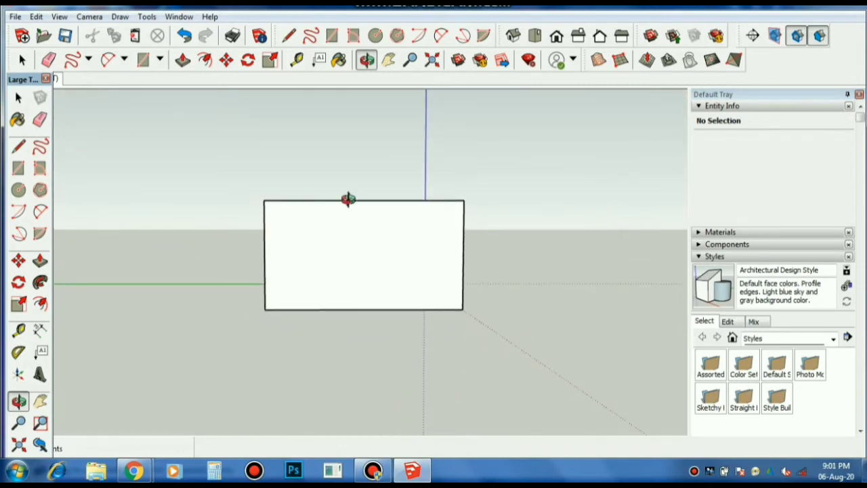
pyautogui.click(16, 17)
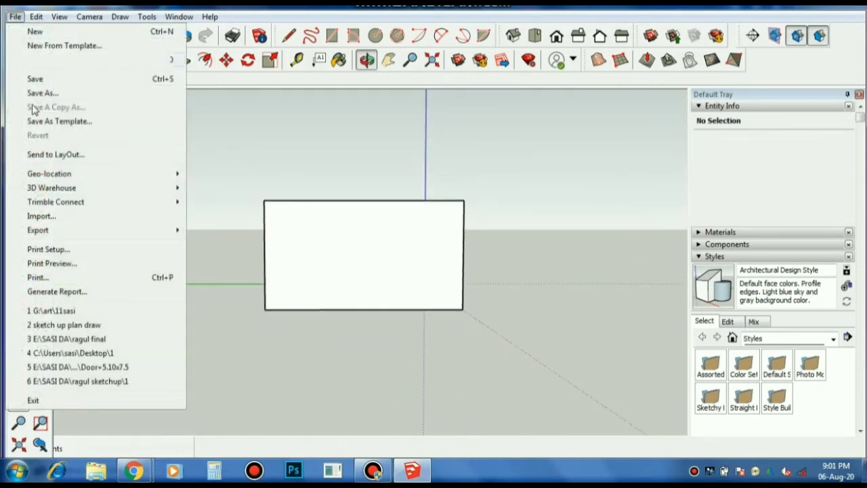
pyautogui.click(42, 215)
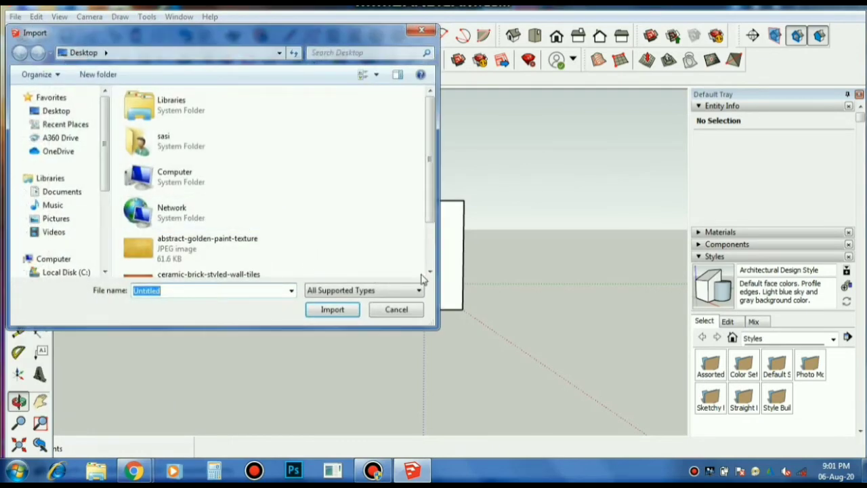
pyautogui.scroll(-2, 421, 278)
pyautogui.click(267, 235)
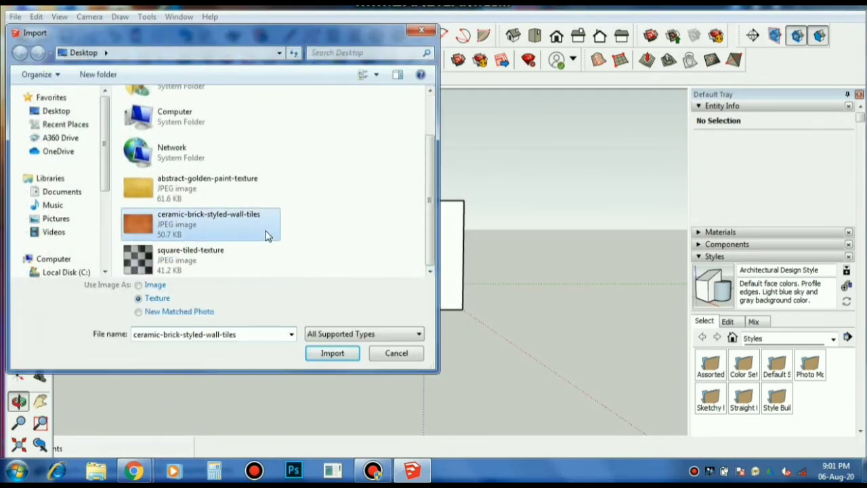
pyautogui.click(329, 355)
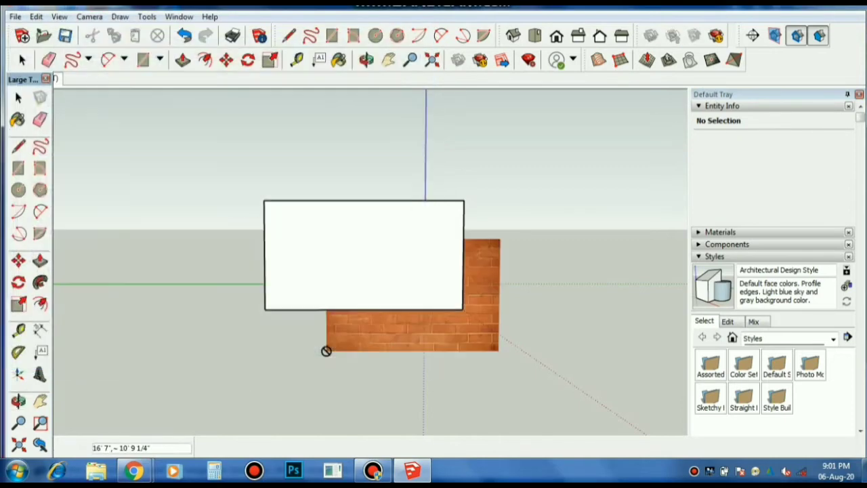
# Apply the ceramic brick texture to the side wall, anchoring its tile near the wall's lower-left corner
pyautogui.click(281, 292)
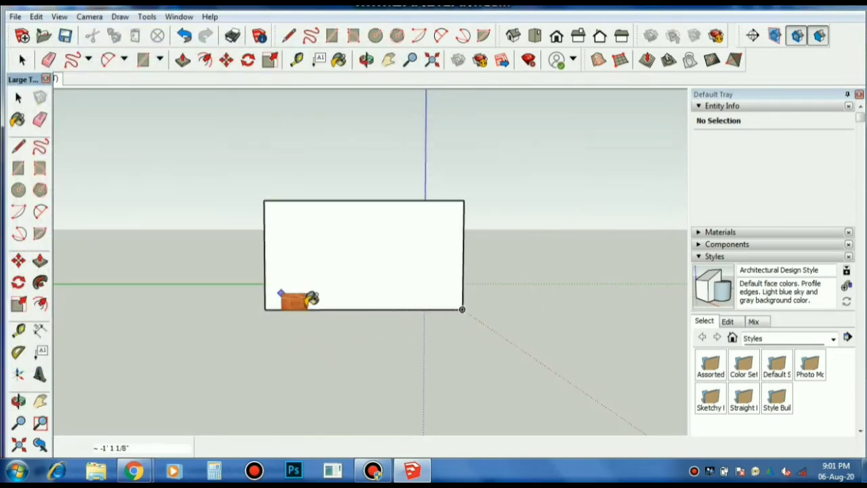
pyautogui.click(422, 237)
pyautogui.click(421, 239)
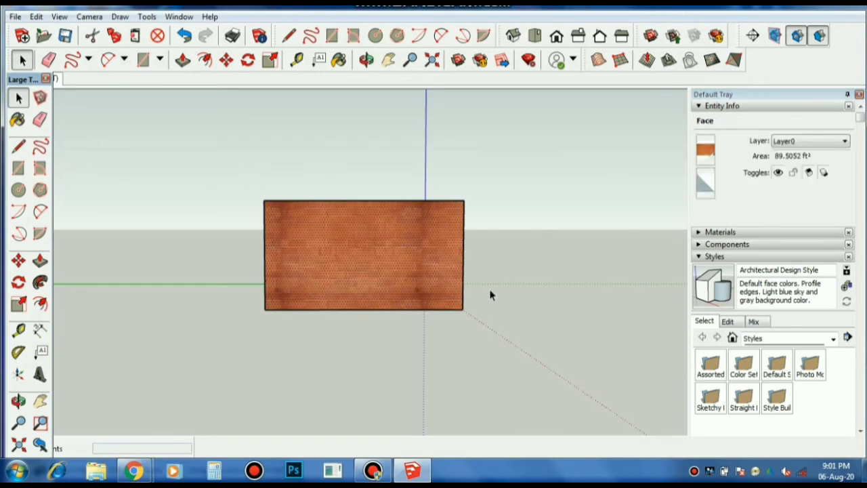
pyautogui.scroll(3, 425, 333)
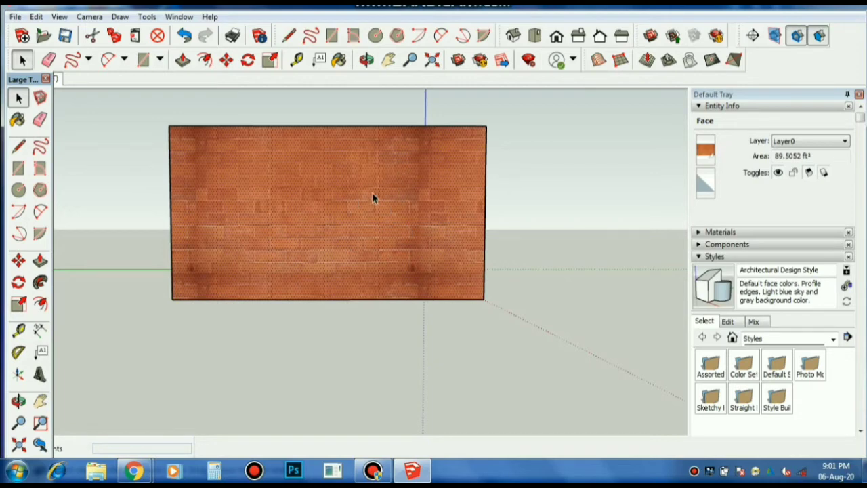
# Face the untextured long wall opposite the golden one and import abstract-golden-paint-texture from the Desktop as an image
pyautogui.click(365, 59)
pyautogui.moveTo(350, 180); pyautogui.dragTo(620, 302)
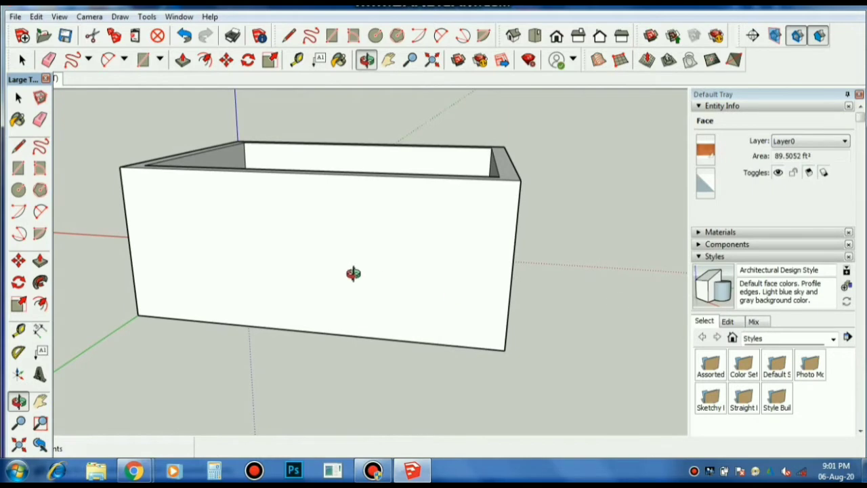
pyautogui.moveTo(353, 273); pyautogui.dragTo(457, 186)
pyautogui.click(14, 17)
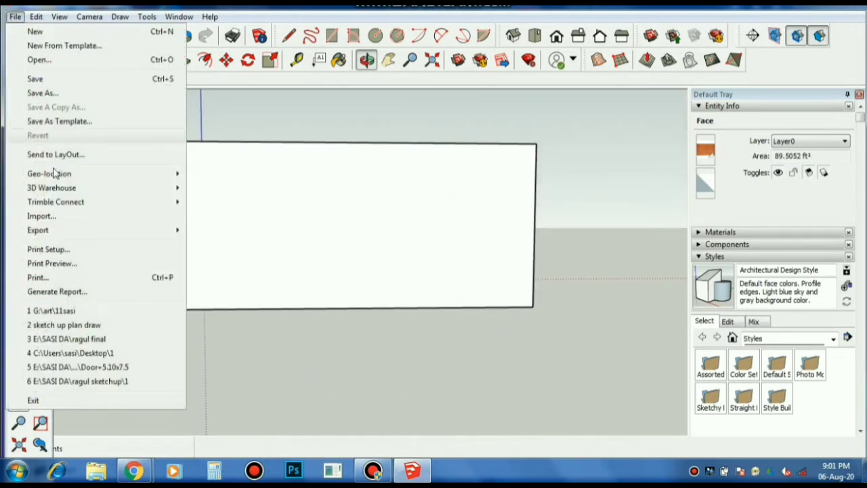
pyautogui.click(42, 217)
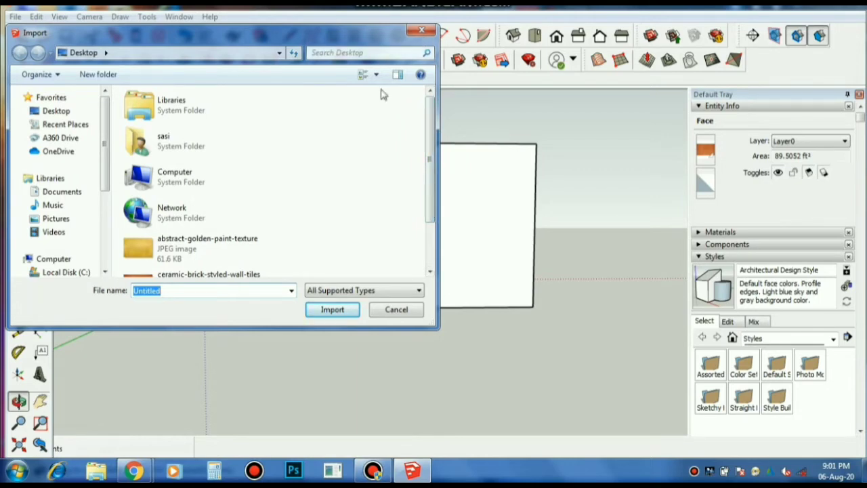
pyautogui.click(265, 242)
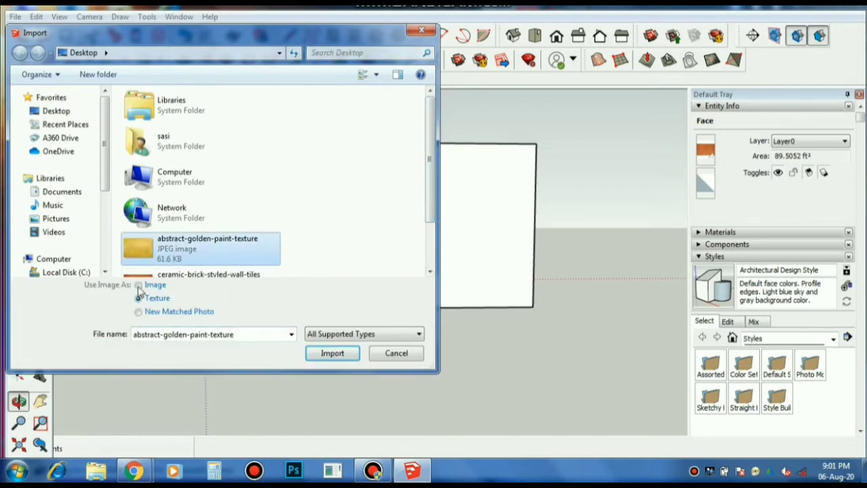
pyautogui.click(333, 353)
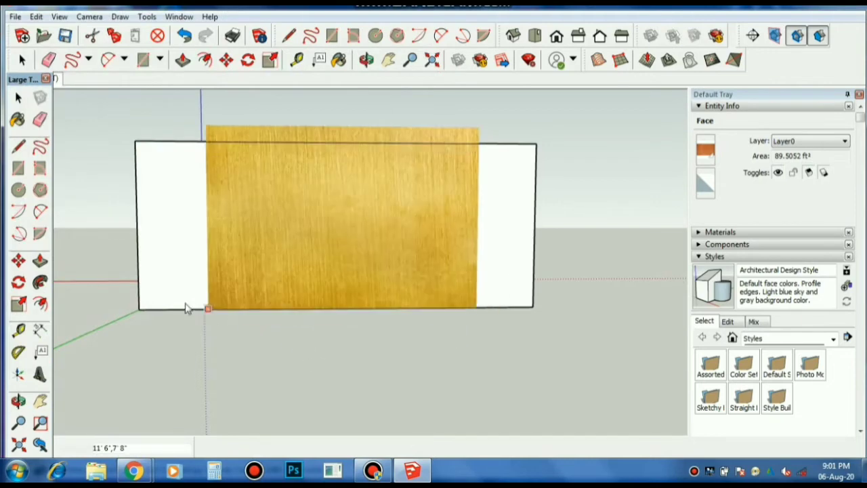
# Place the golden image from the wall's lower-left corner at 7' height and scale its width by about 1.61 to cover the wall
pyautogui.click(139, 310)
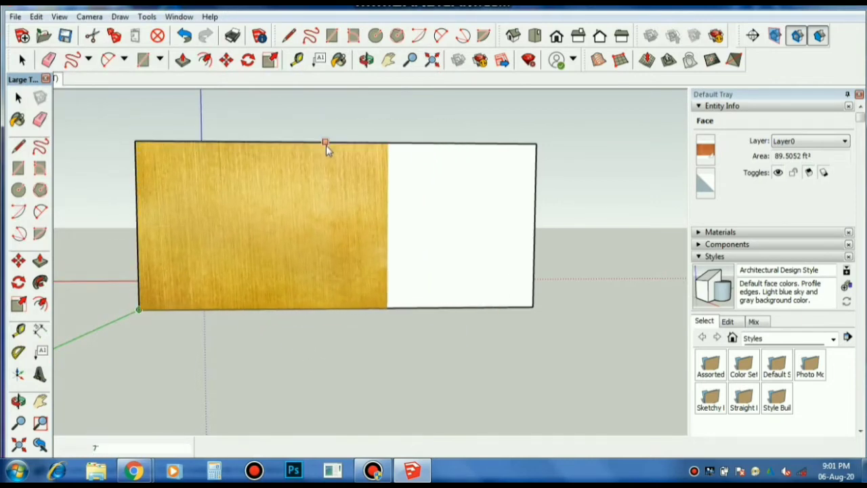
pyautogui.click(326, 145)
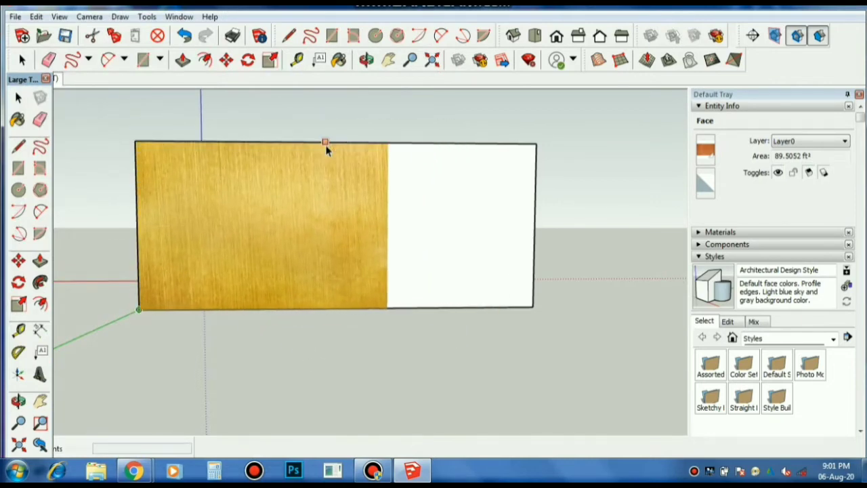
pyautogui.click(271, 60)
pyautogui.moveTo(388, 225); pyautogui.dragTo(535, 226)
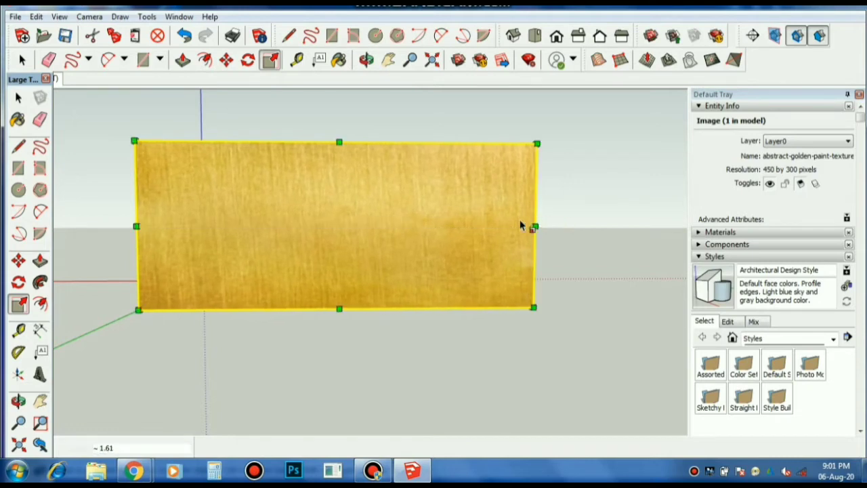
# Show the box floor in Top view and import square-tiled-texture from the Desktop as a texture
pyautogui.click(366, 60)
pyautogui.moveTo(332, 236); pyautogui.dragTo(602, 311)
pyautogui.click(556, 39)
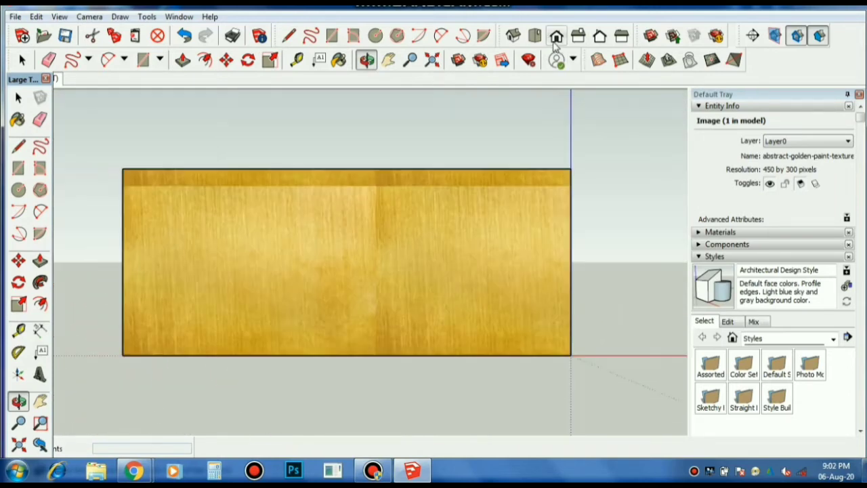
pyautogui.click(513, 36)
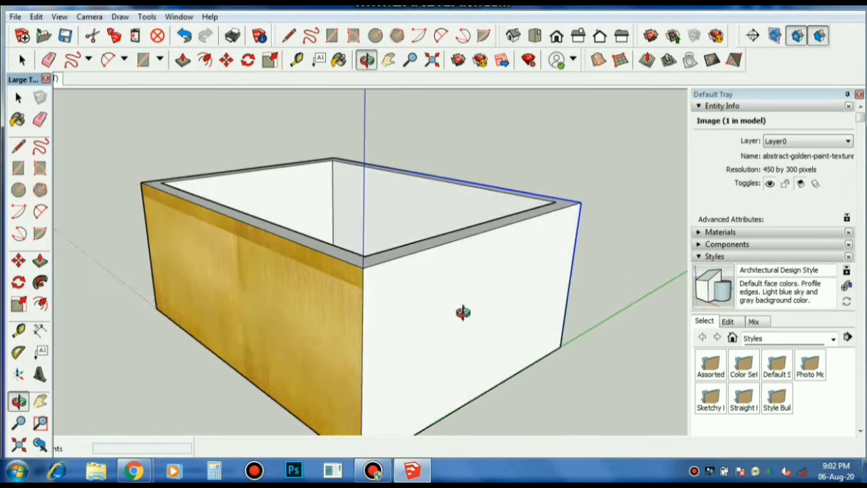
pyautogui.moveTo(462, 312); pyautogui.dragTo(359, 358)
pyautogui.scroll(5, 298, 264)
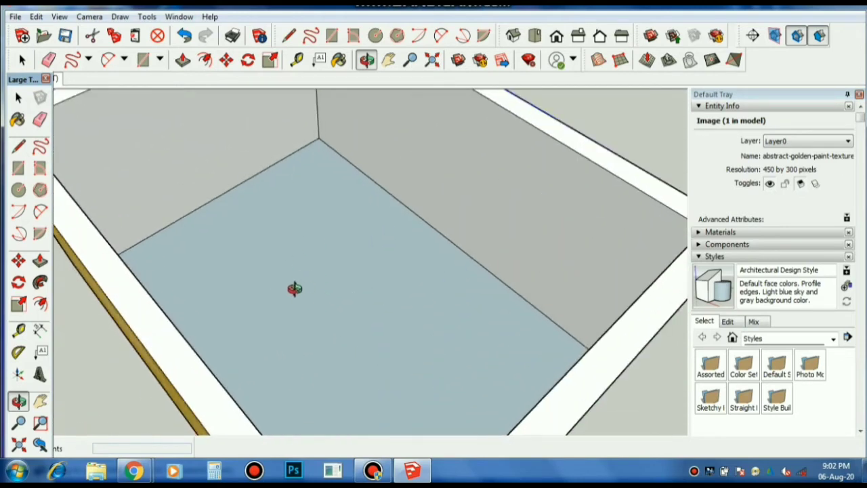
pyautogui.click(534, 35)
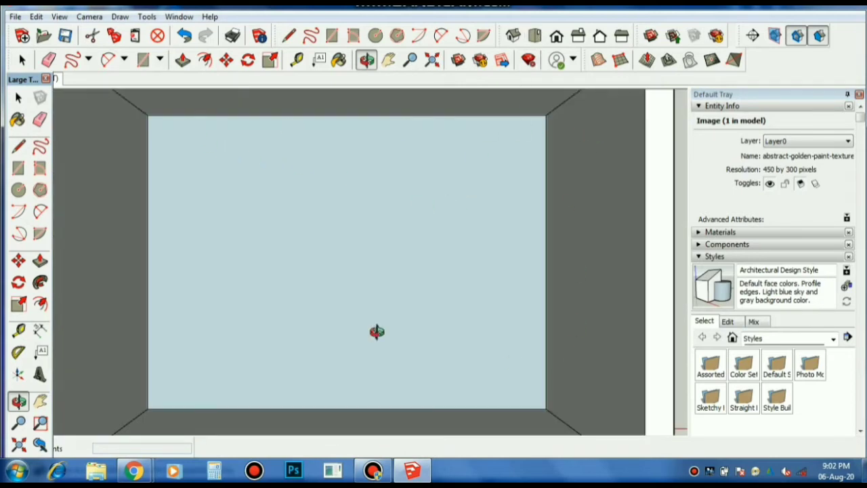
pyautogui.click(15, 17)
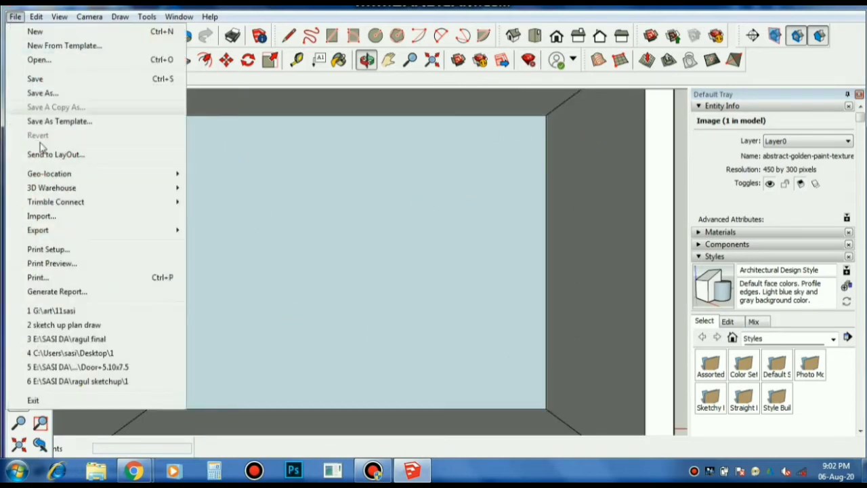
pyautogui.click(55, 218)
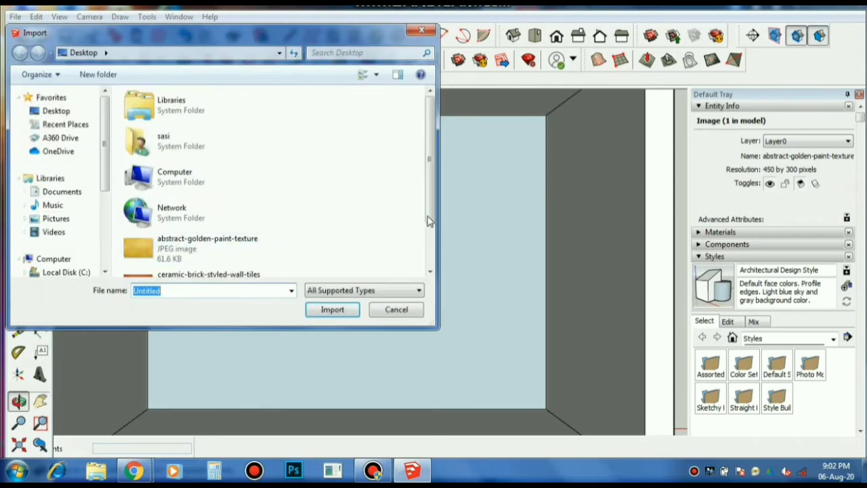
pyautogui.moveTo(428, 221); pyautogui.dragTo(434, 268)
pyautogui.click(215, 267)
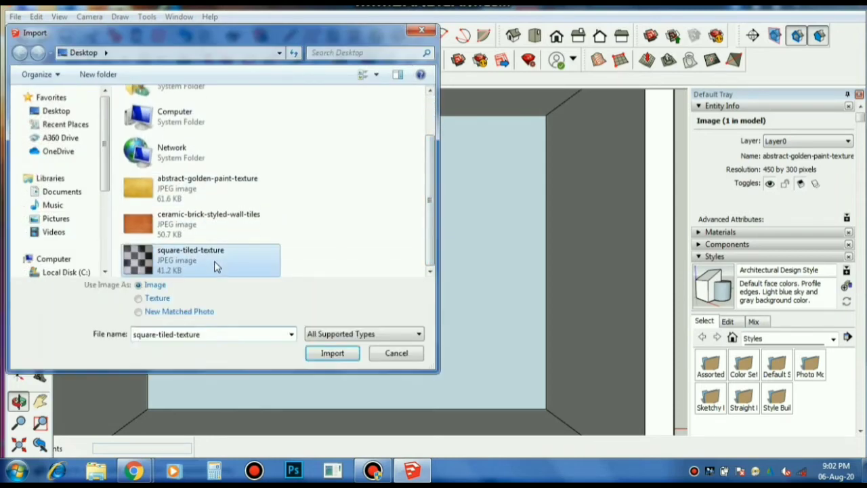
pyautogui.click(140, 300)
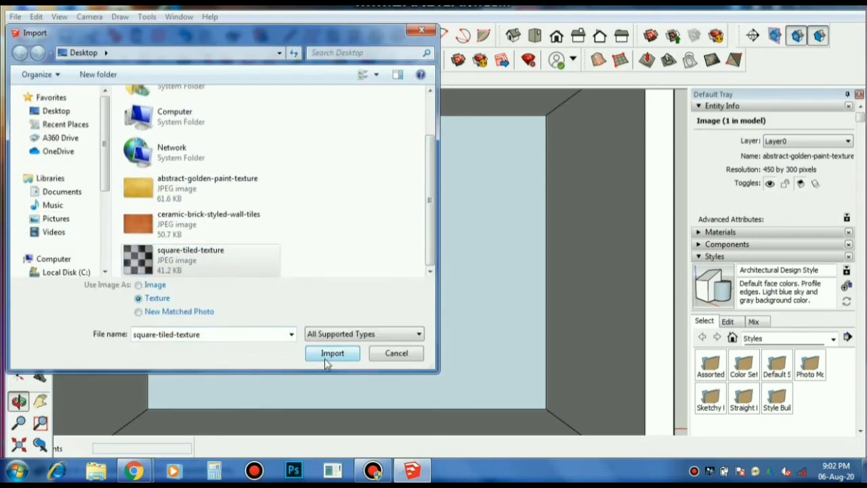
pyautogui.click(325, 357)
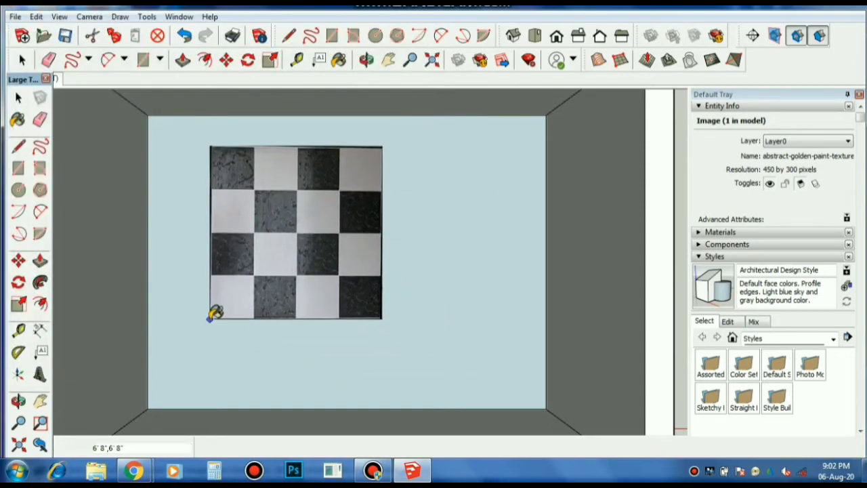
# Apply the square-tiled texture to the floor with a tile about 6' wide and show the model in Iso view
pyautogui.click(210, 315)
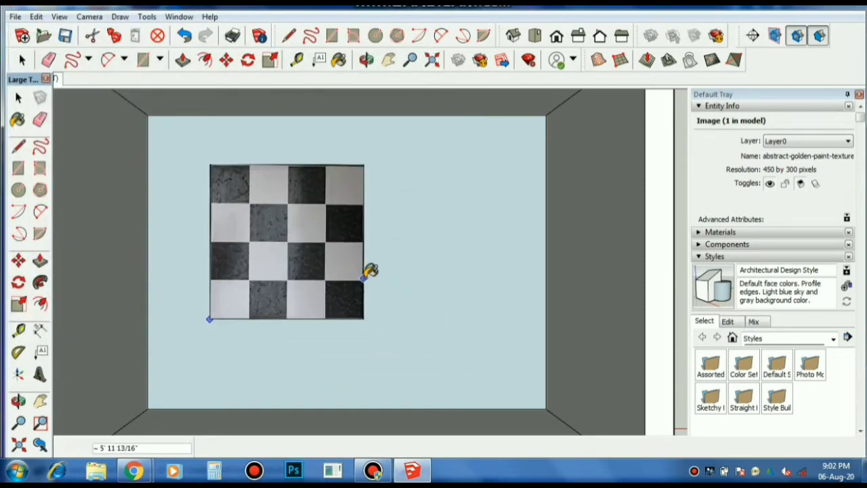
pyautogui.click(364, 284)
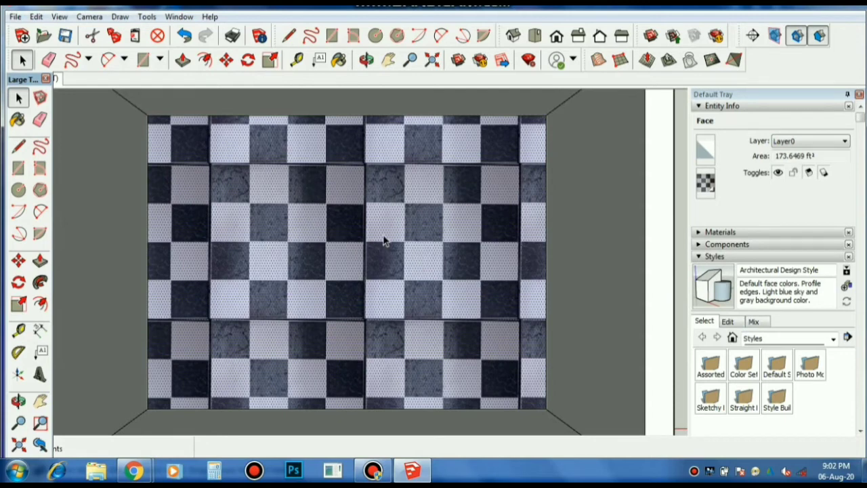
pyautogui.click(514, 38)
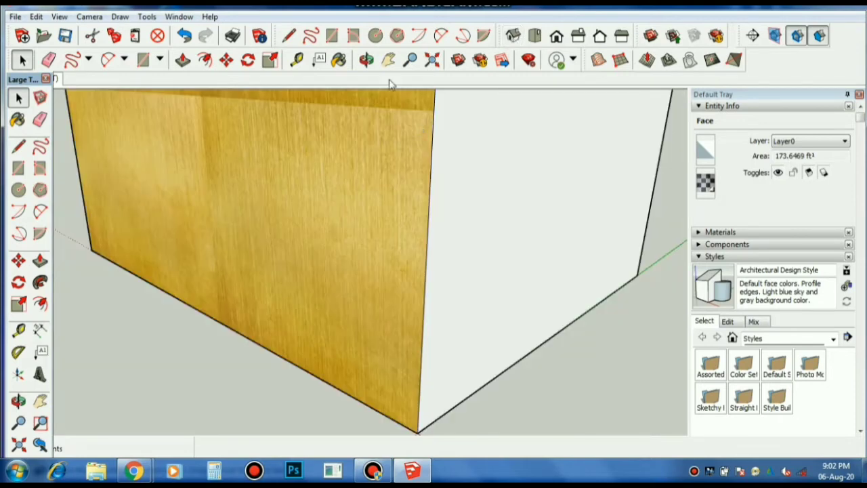
# Turn the model to face the remaining untextured side wall straight on
pyautogui.click(366, 59)
pyautogui.moveTo(338, 315); pyautogui.dragTo(478, 375)
pyautogui.scroll(4, 462, 304)
pyautogui.moveTo(376, 287); pyautogui.dragTo(519, 133)
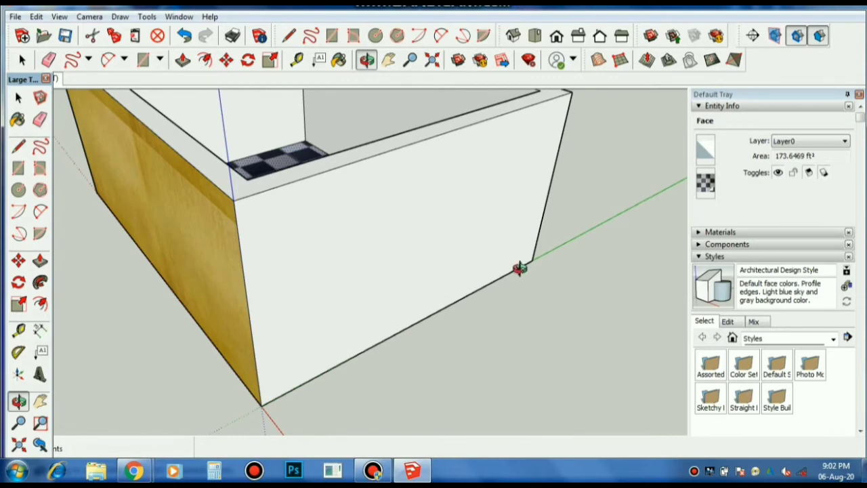
pyautogui.moveTo(519, 268); pyautogui.dragTo(403, 295)
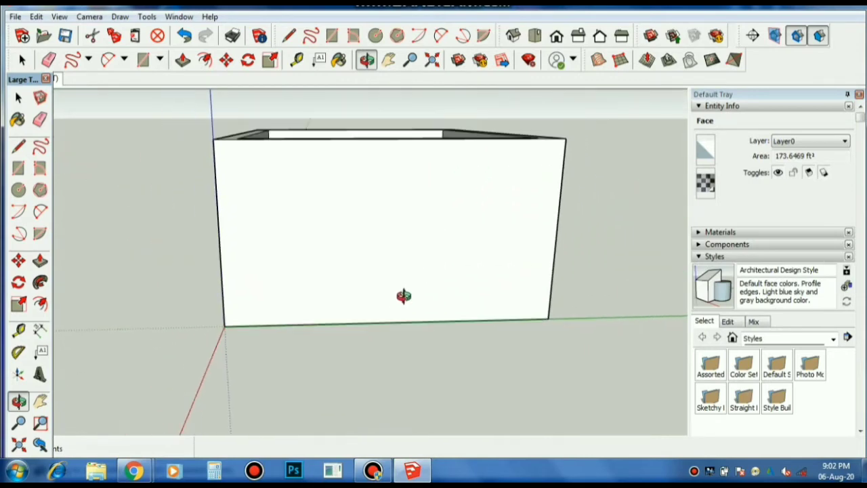
pyautogui.moveTo(412, 241)
pyautogui.mouseDown()
pyautogui.moveTo(411, 229)
pyautogui.moveTo(431, 269)
pyautogui.moveTo(523, 265)
pyautogui.moveTo(415, 270)
pyautogui.moveTo(414, 236)
pyautogui.mouseUp()
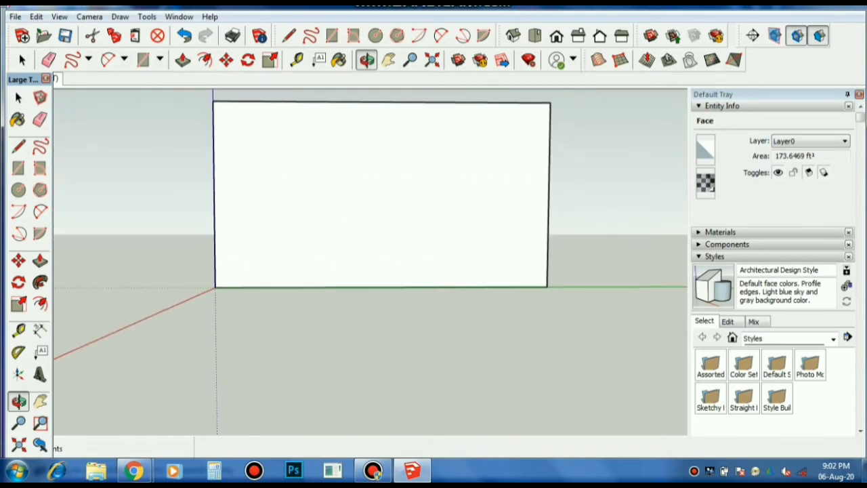
# Import the image Untitled-1 from Local Disk (E:) as a texture for the remaining side wall
pyautogui.click(14, 17)
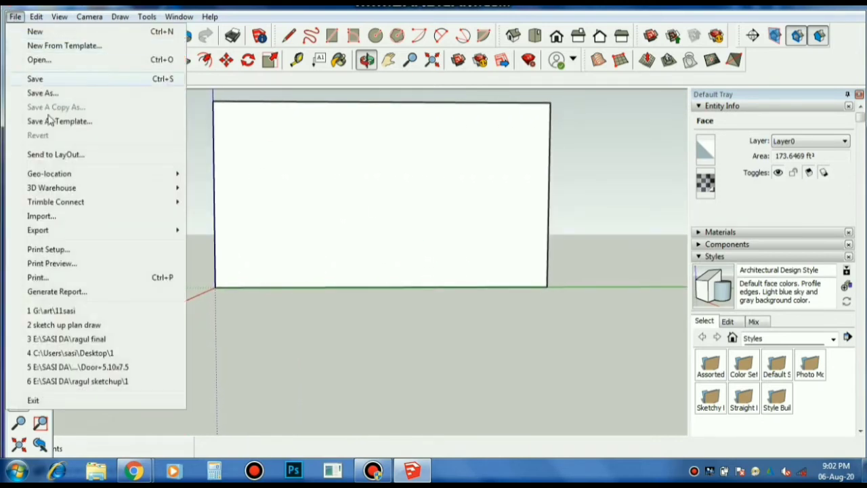
pyautogui.click(53, 217)
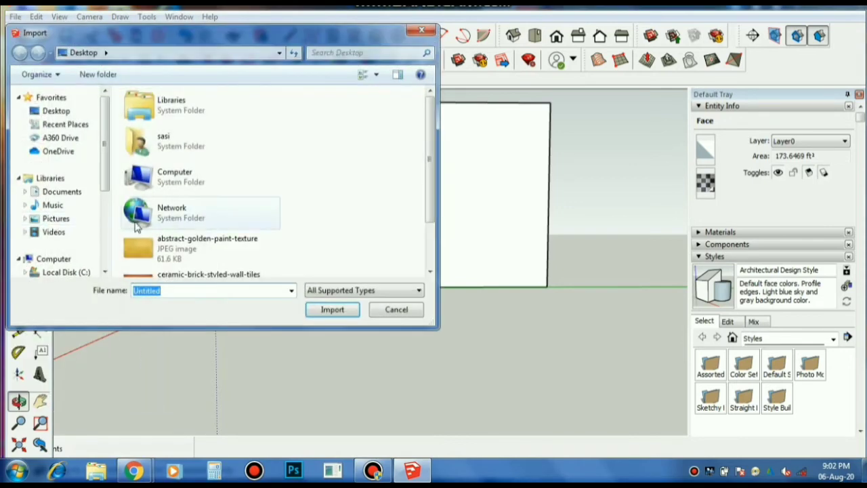
pyautogui.doubleClick(169, 182)
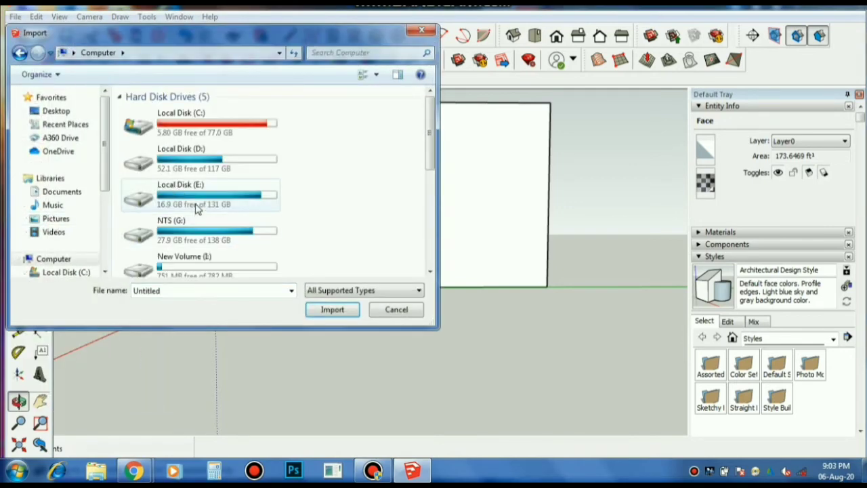
pyautogui.doubleClick(196, 203)
pyautogui.scroll(-2, 388, 216)
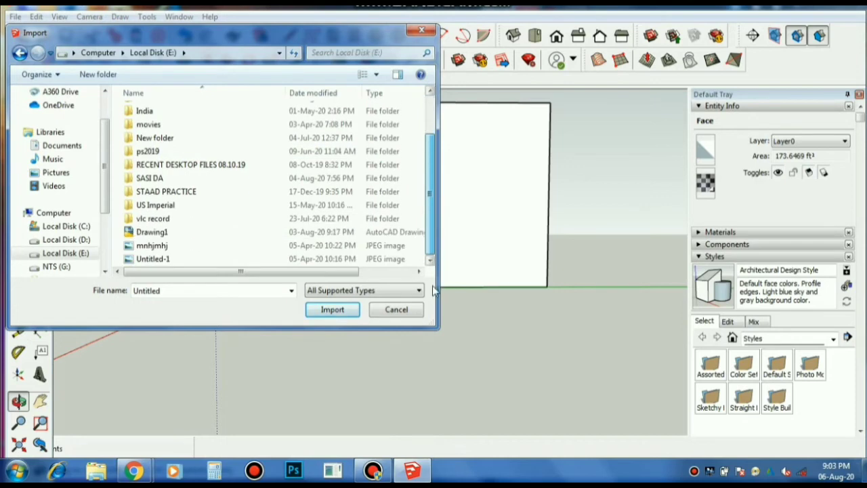
pyautogui.click(390, 260)
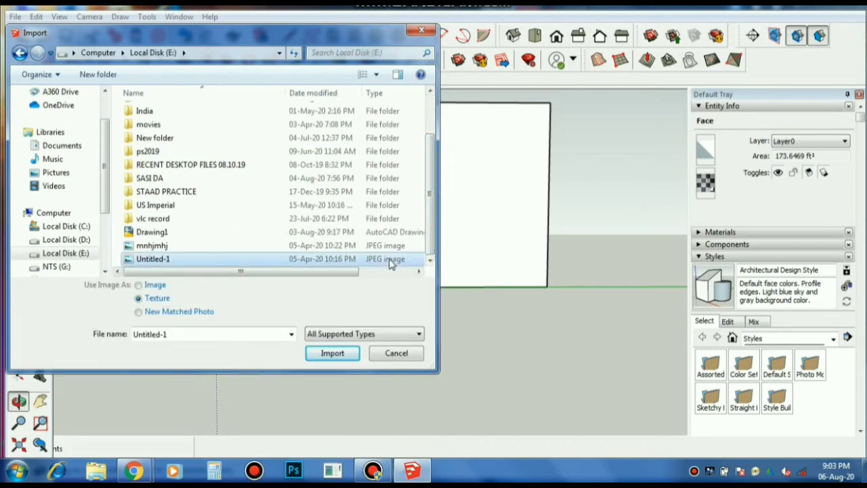
pyautogui.click(338, 357)
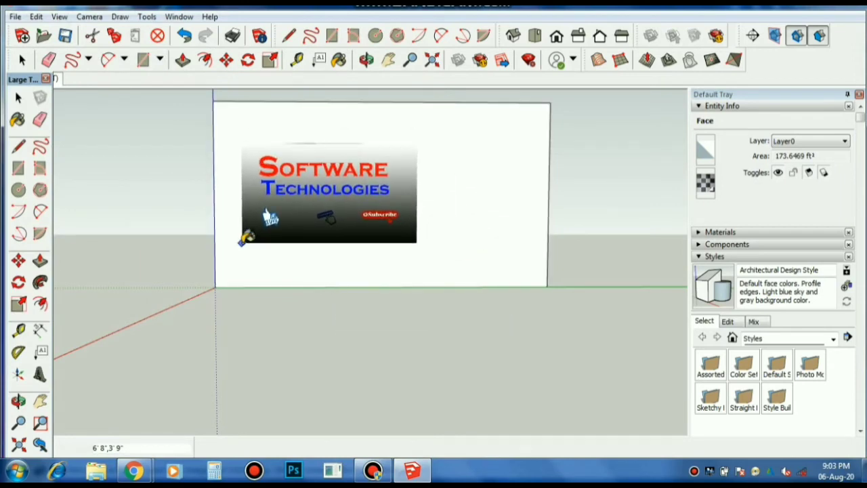
# Try applying the Untitled-1 texture to the side wall with a tile about 6' 7" wide, and undo it
pyautogui.click(242, 242)
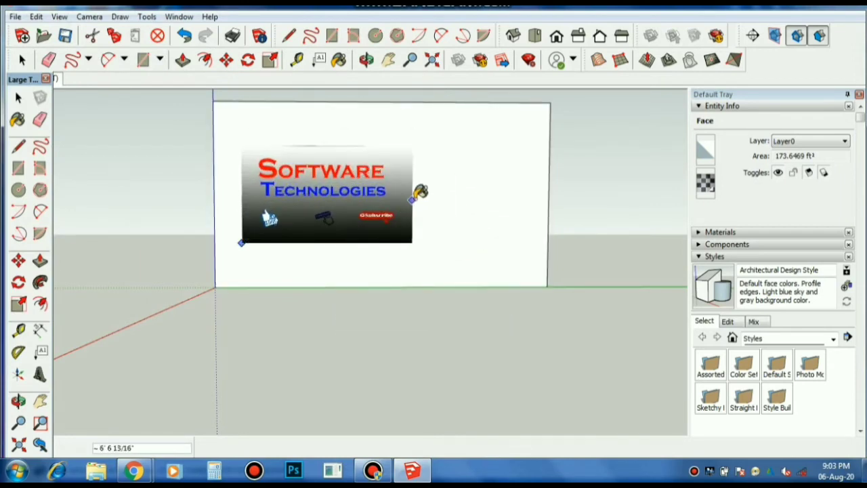
pyautogui.click(412, 200)
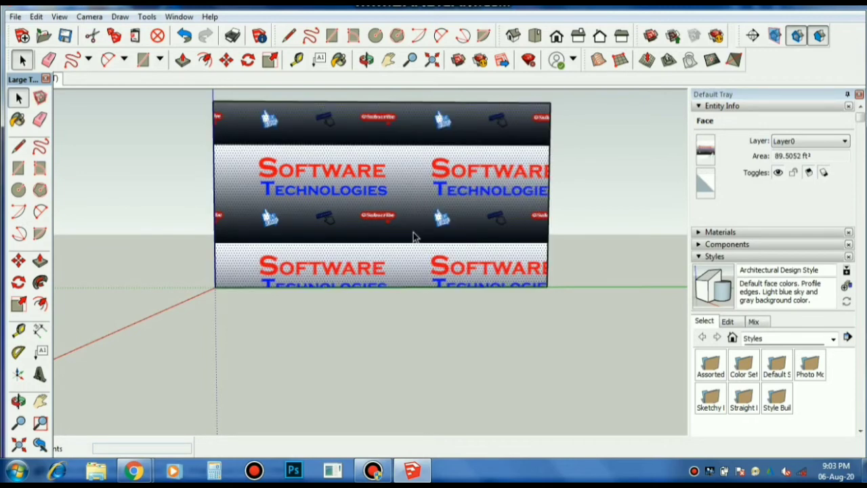
pyautogui.hotkey('ctrl', 'z')
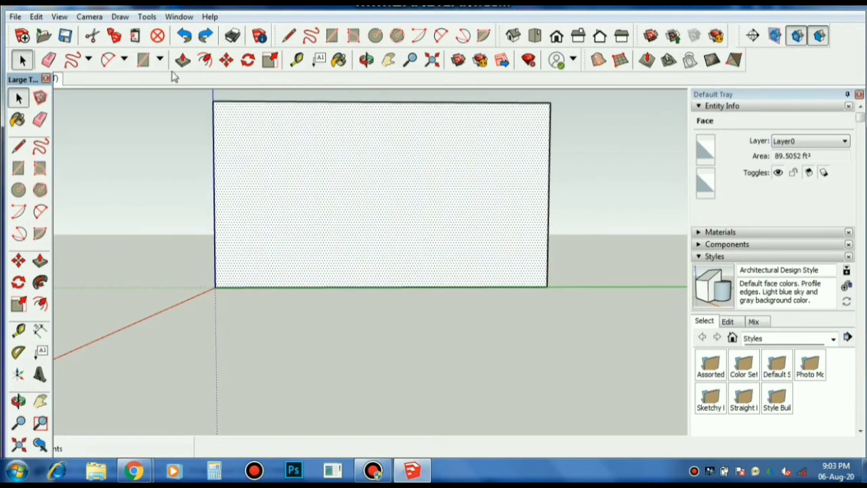
# Import the picture Untitled-1 from Local Disk (E:) as an image instead of a texture
pyautogui.click(14, 17)
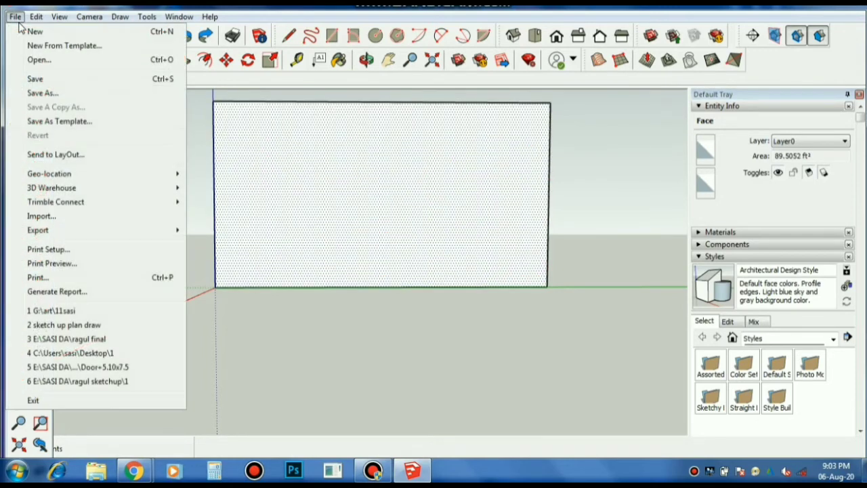
pyautogui.click(41, 215)
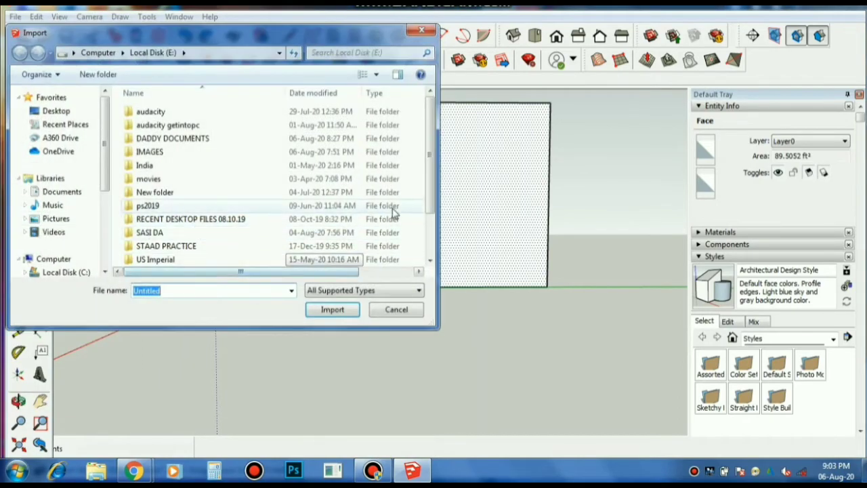
pyautogui.moveTo(428, 208); pyautogui.dragTo(427, 245)
pyautogui.click(398, 261)
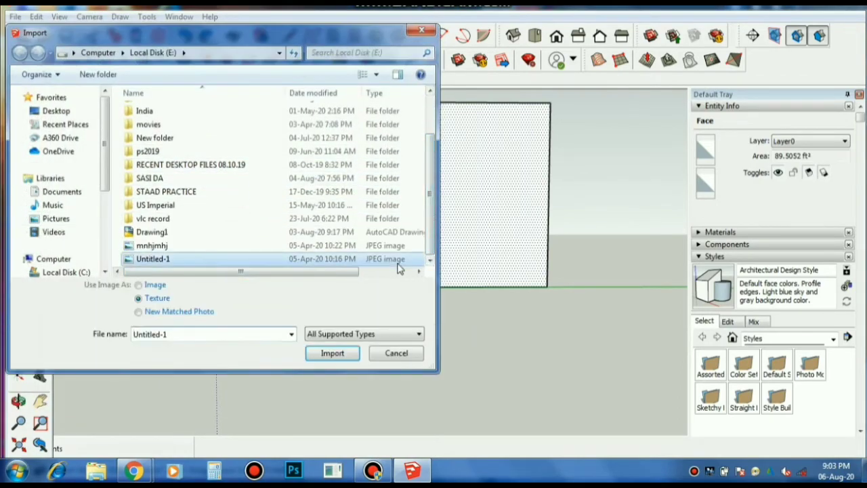
pyautogui.click(156, 287)
pyautogui.click(332, 353)
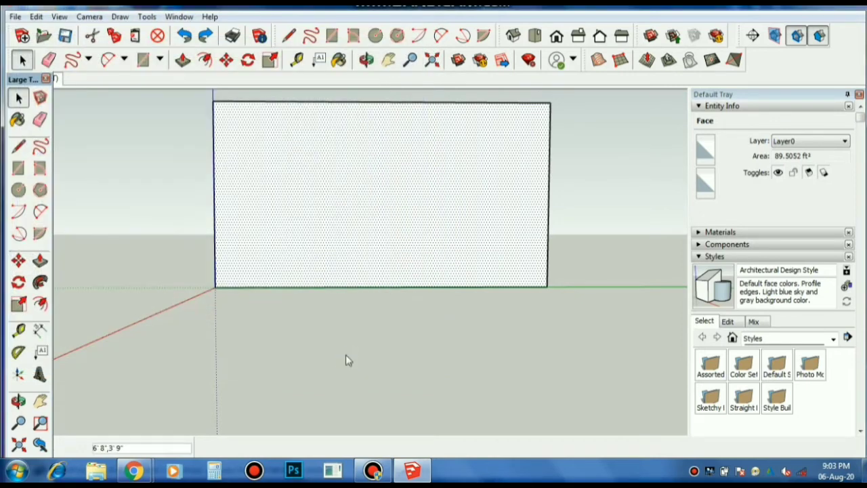
# Place the image from the side wall's lower origin corner, about 7' high, and stretch it widthwise by about 1.03 to cover the wall
pyautogui.click(215, 288)
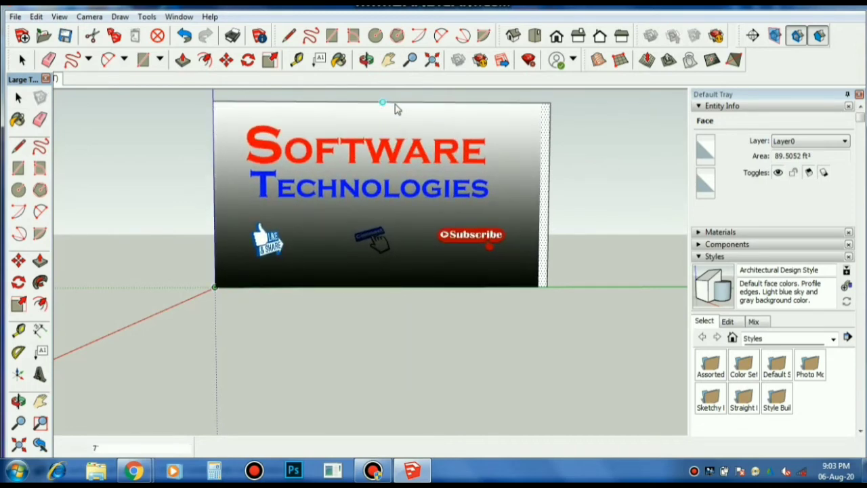
pyautogui.click(404, 107)
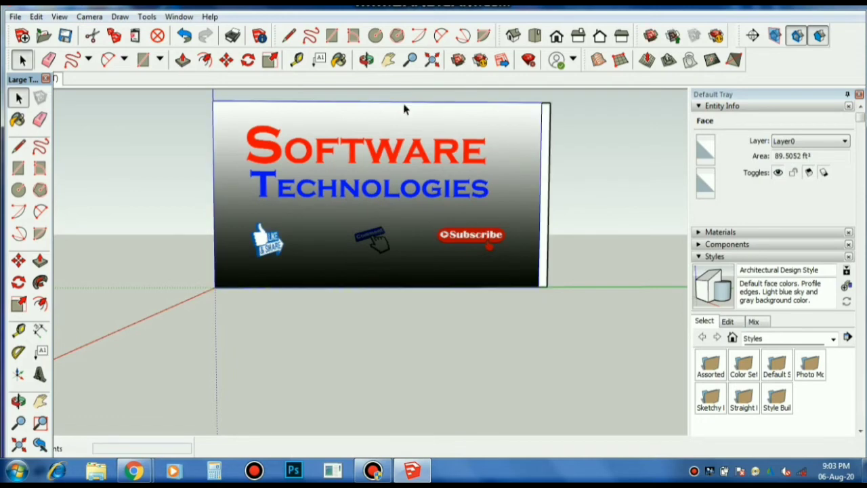
pyautogui.click(271, 61)
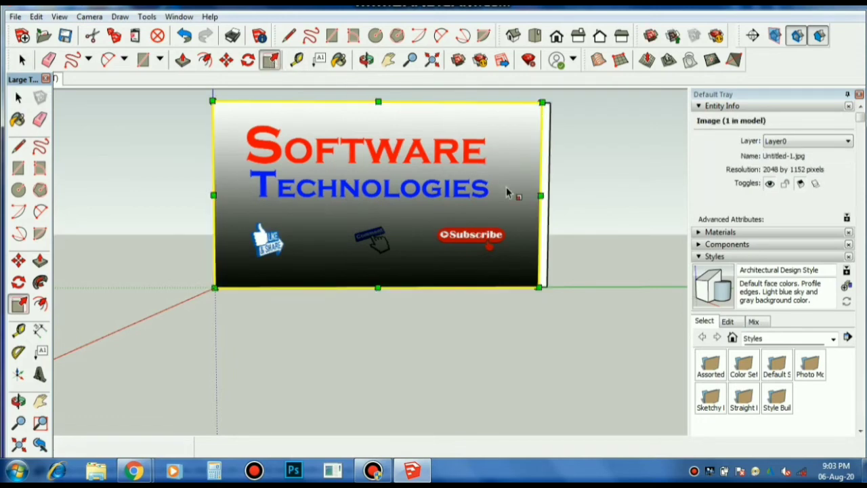
pyautogui.click(540, 196)
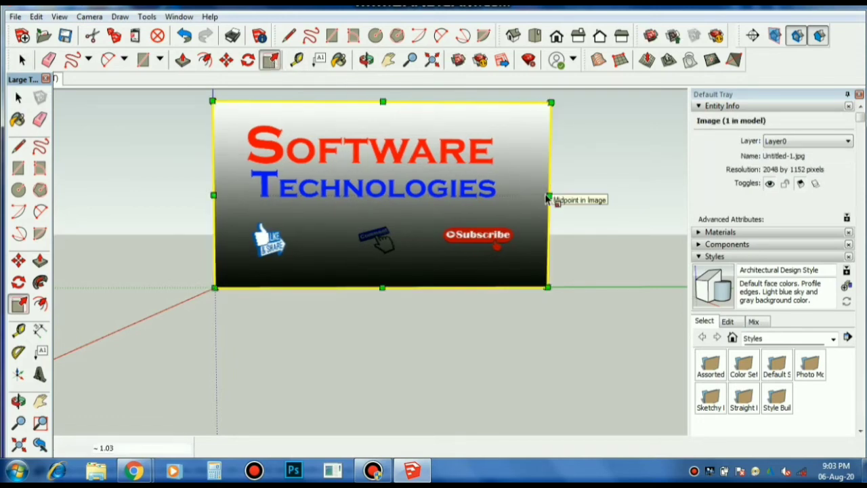
pyautogui.press('space')
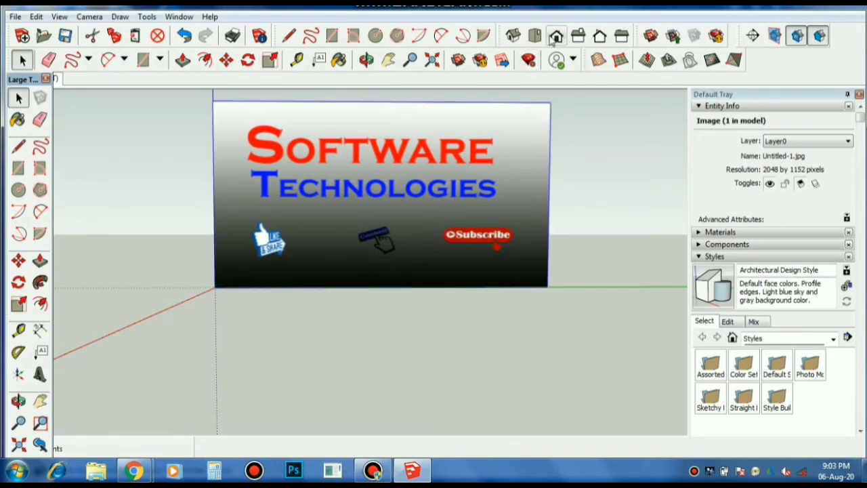
# Examine the covered wall in Iso view, face it straight on, and turn the model to look down at the tiled floor
pyautogui.click(517, 37)
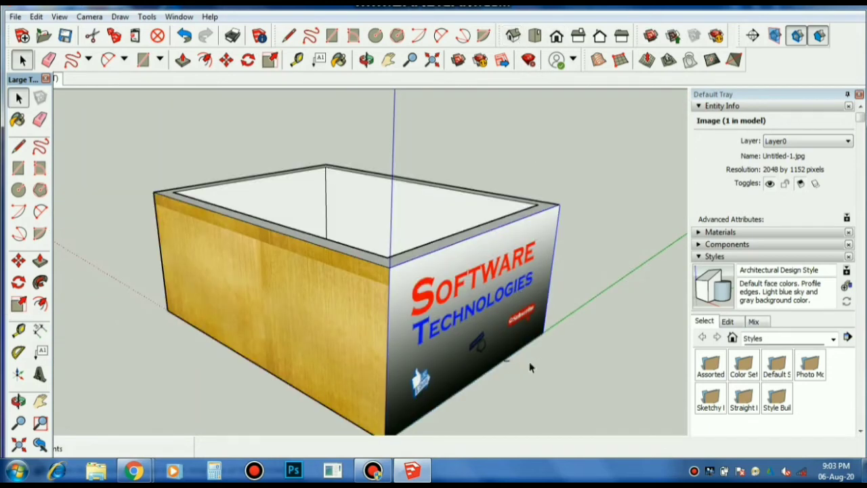
pyautogui.click(590, 362)
pyautogui.click(366, 61)
pyautogui.moveTo(385, 302); pyautogui.dragTo(355, 289)
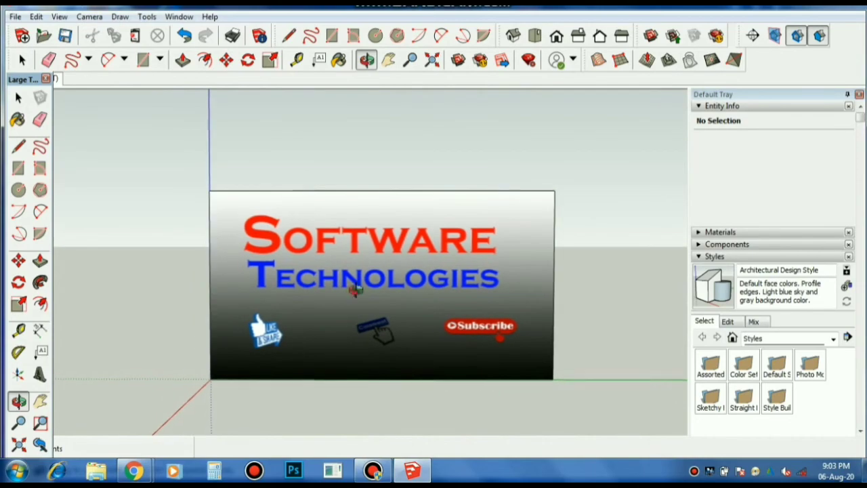
pyautogui.moveTo(539, 326); pyautogui.dragTo(297, 217)
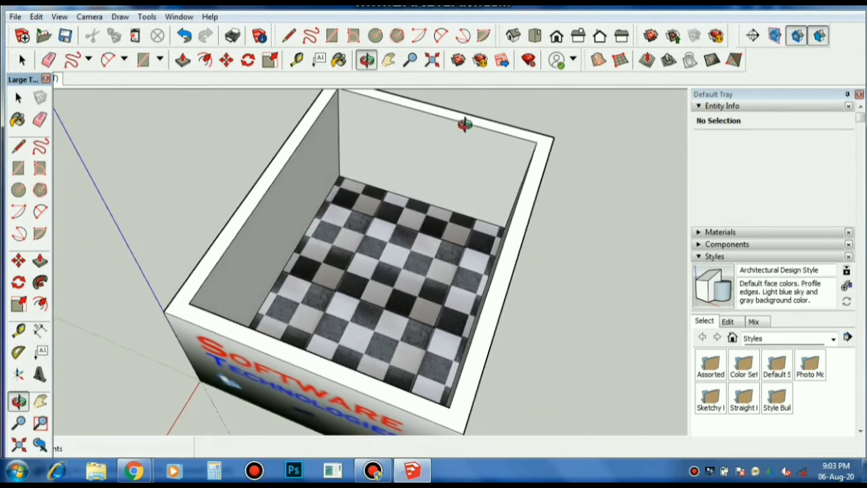
pyautogui.press('space')
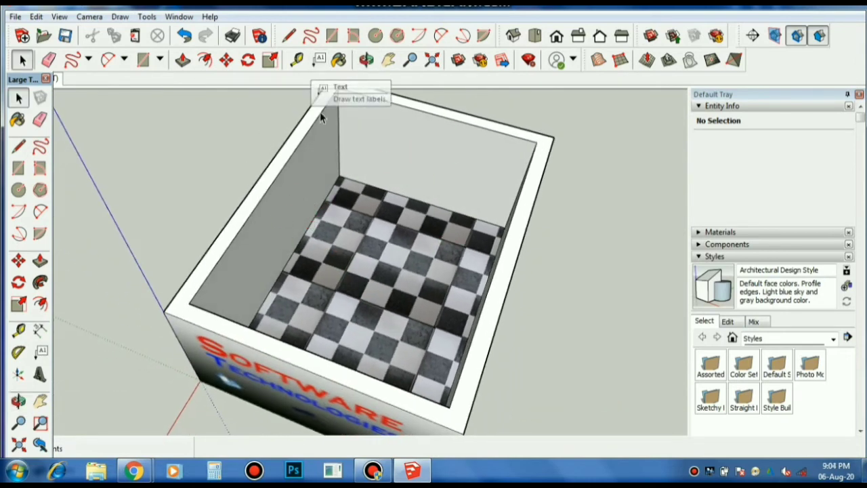
# Import abstract-golden-paint-texture from the Desktop as a new matched photo
pyautogui.click(15, 16)
pyautogui.click(41, 215)
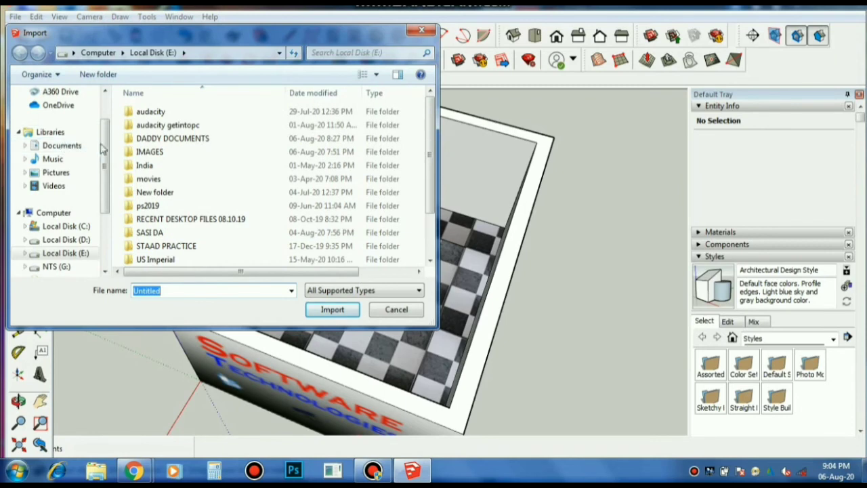
pyautogui.scroll(2, 102, 149)
pyautogui.click(58, 110)
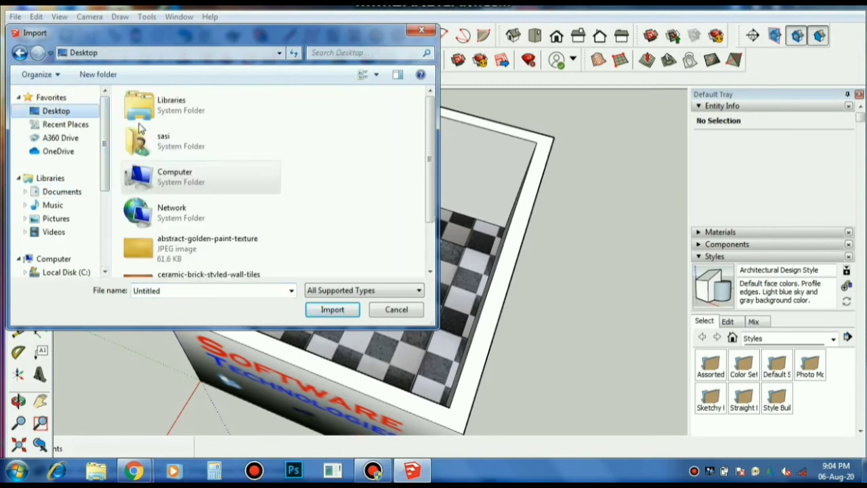
pyautogui.click(229, 252)
pyautogui.click(179, 312)
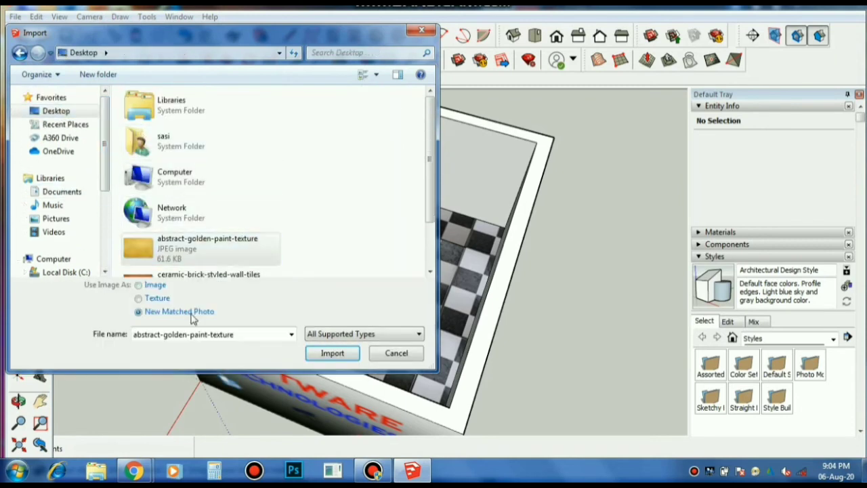
pyautogui.click(330, 353)
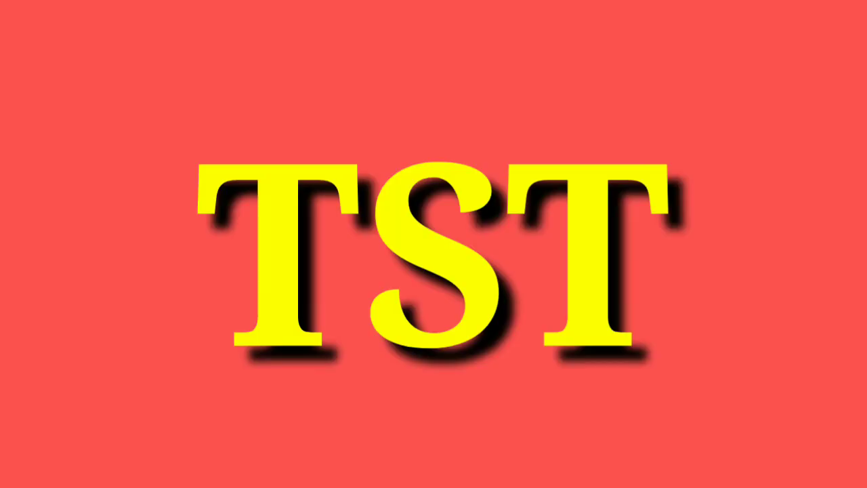